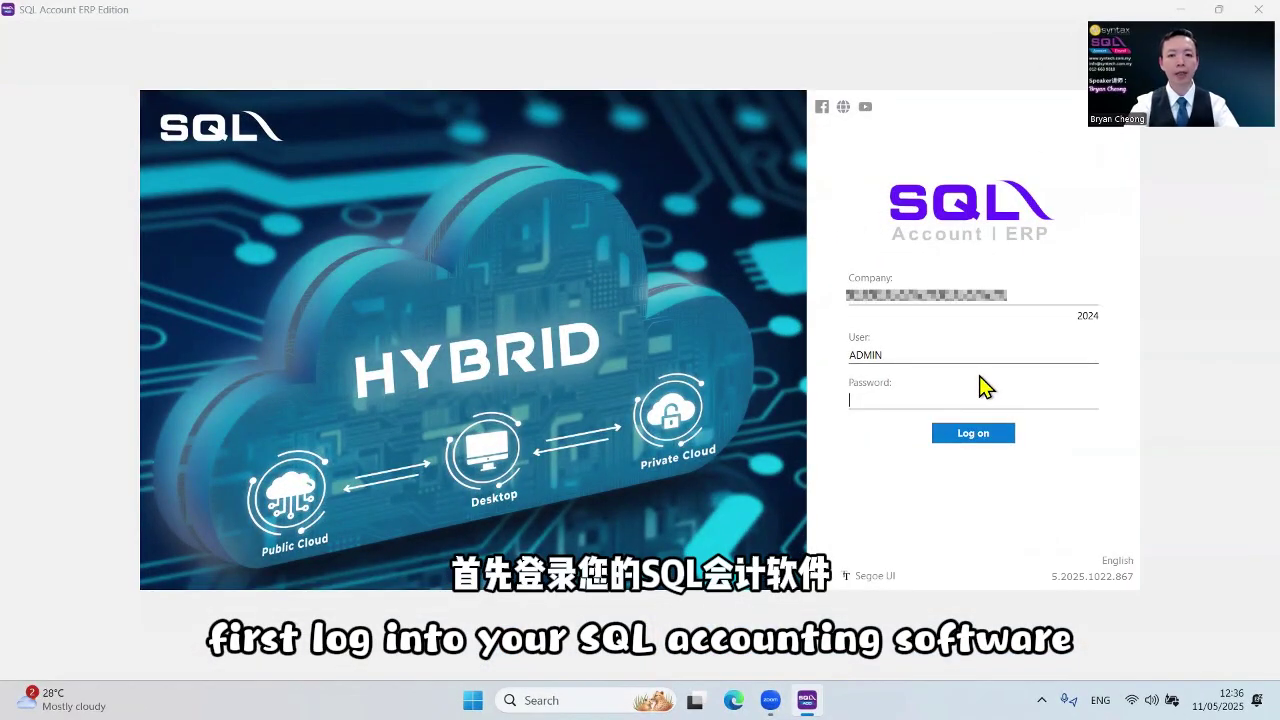
Sign in as ADMIN and open the Company Profile from the File menu
text(ADMIN)
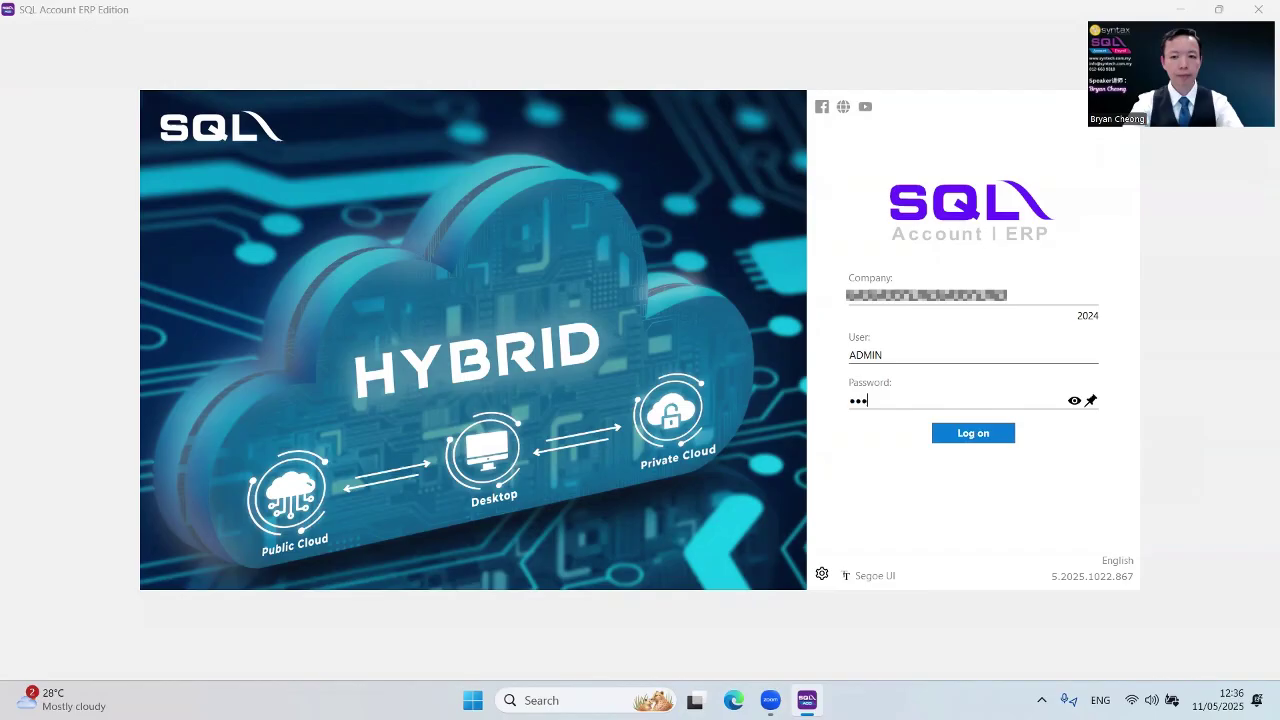
key(Return)
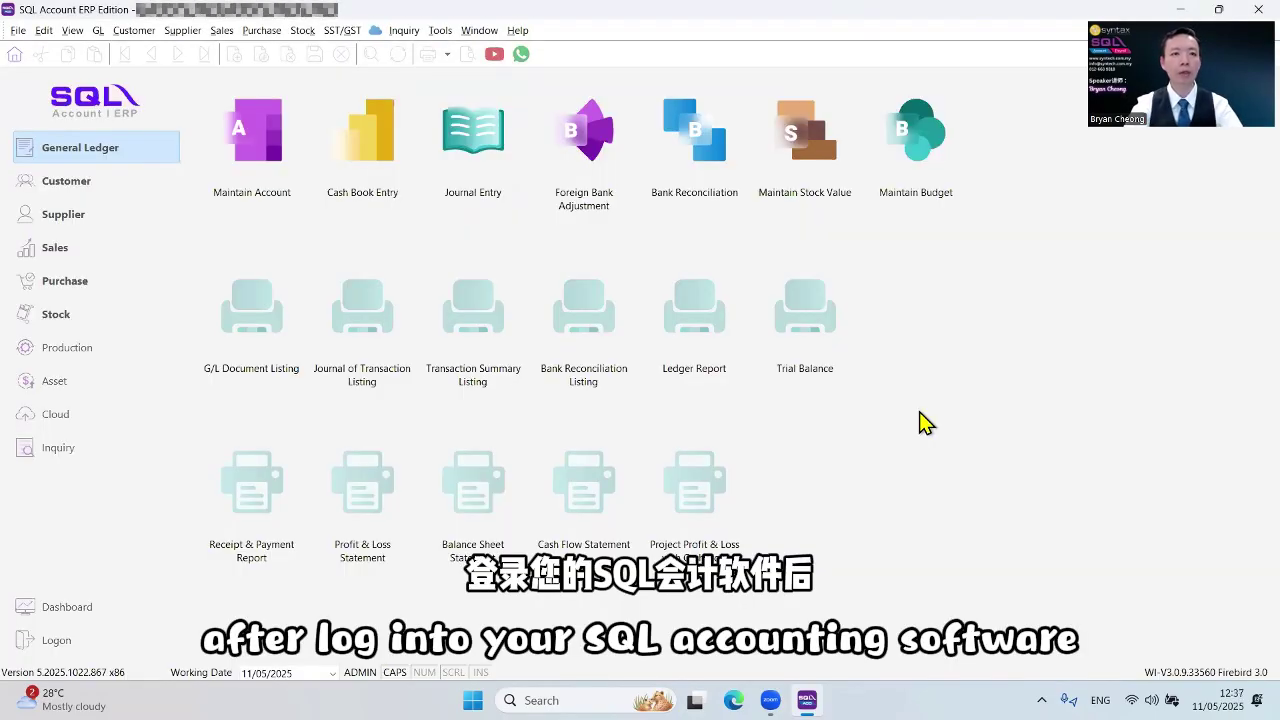
click(18, 30)
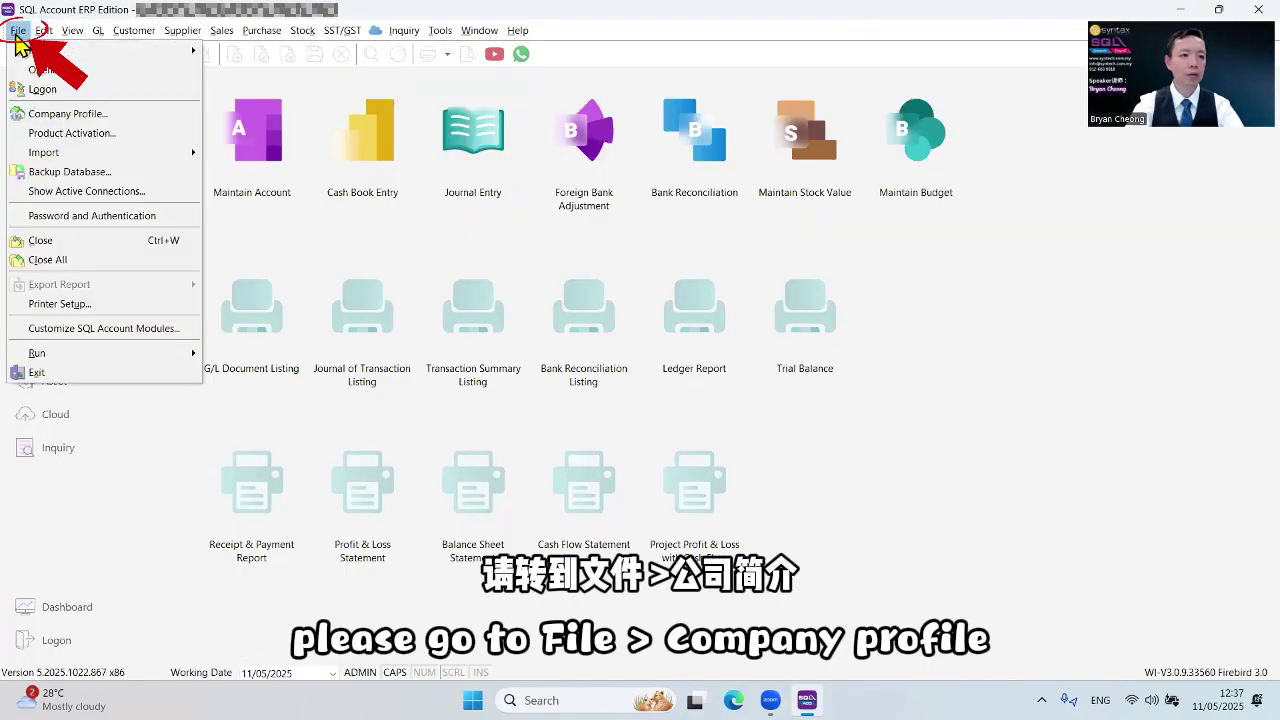
click(60, 114)
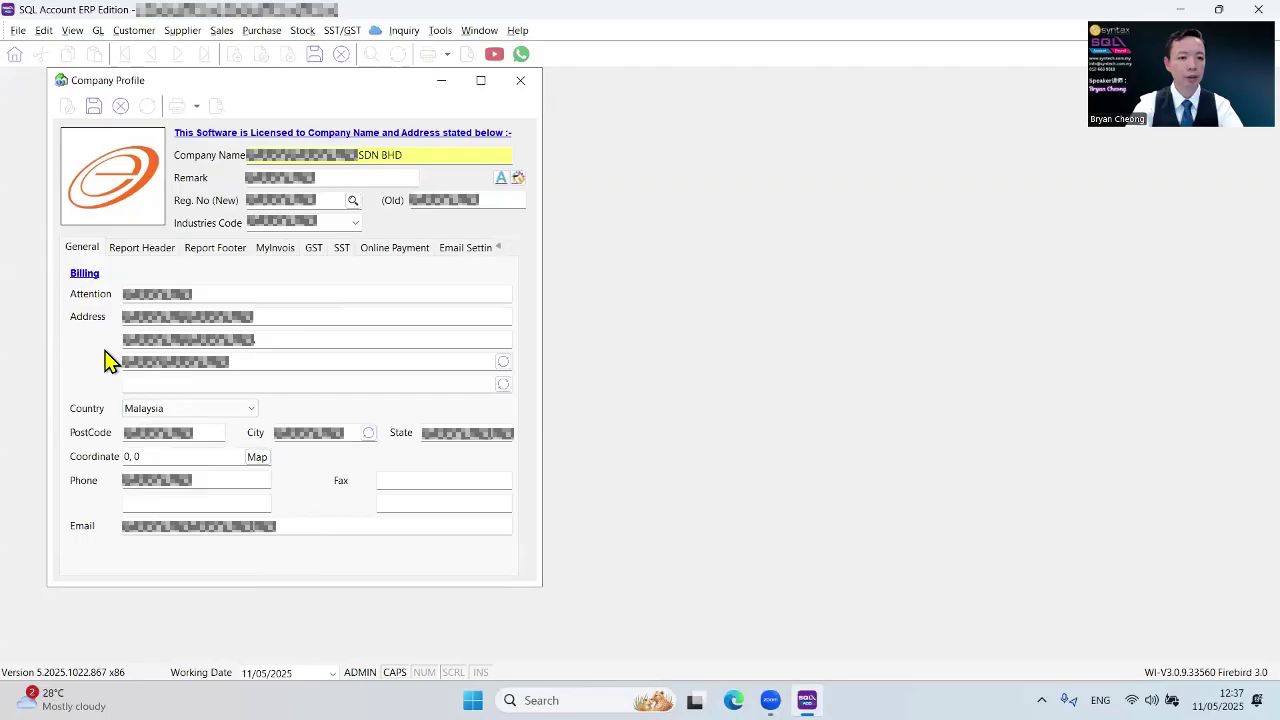
Show the company's MyInvois details with TIN and BRN, then save the profile
click(274, 250)
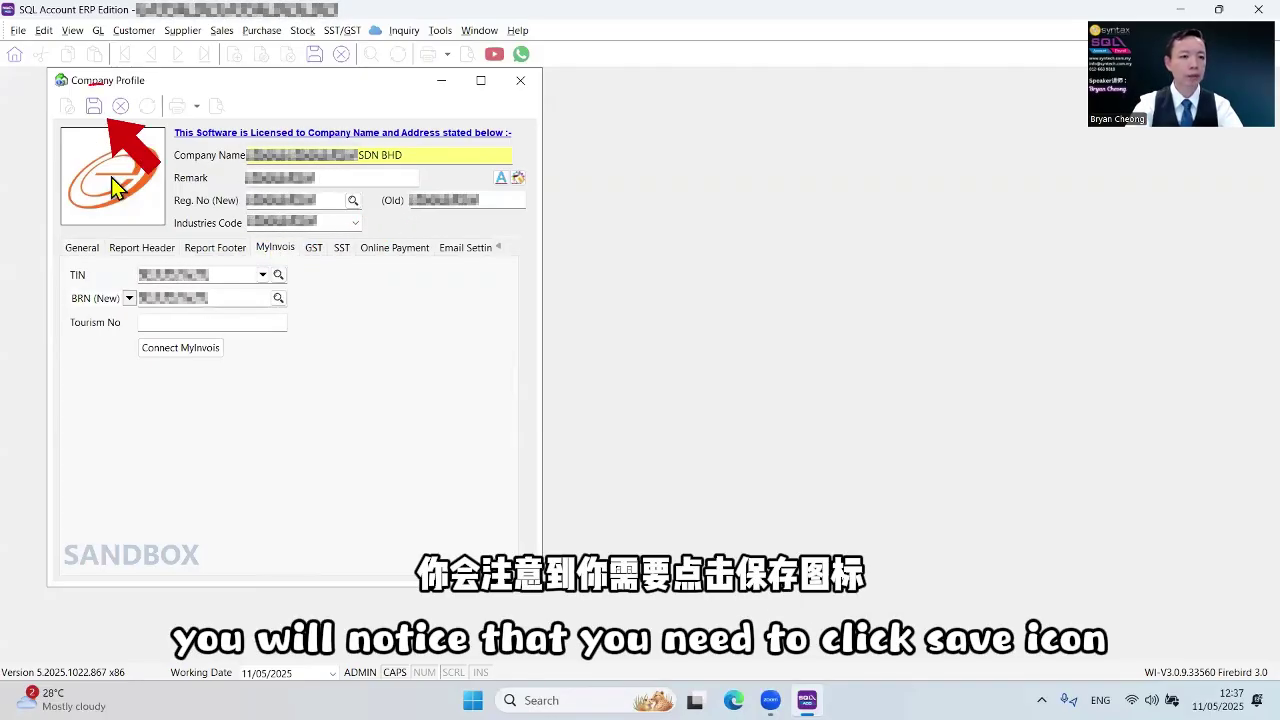
click(93, 108)
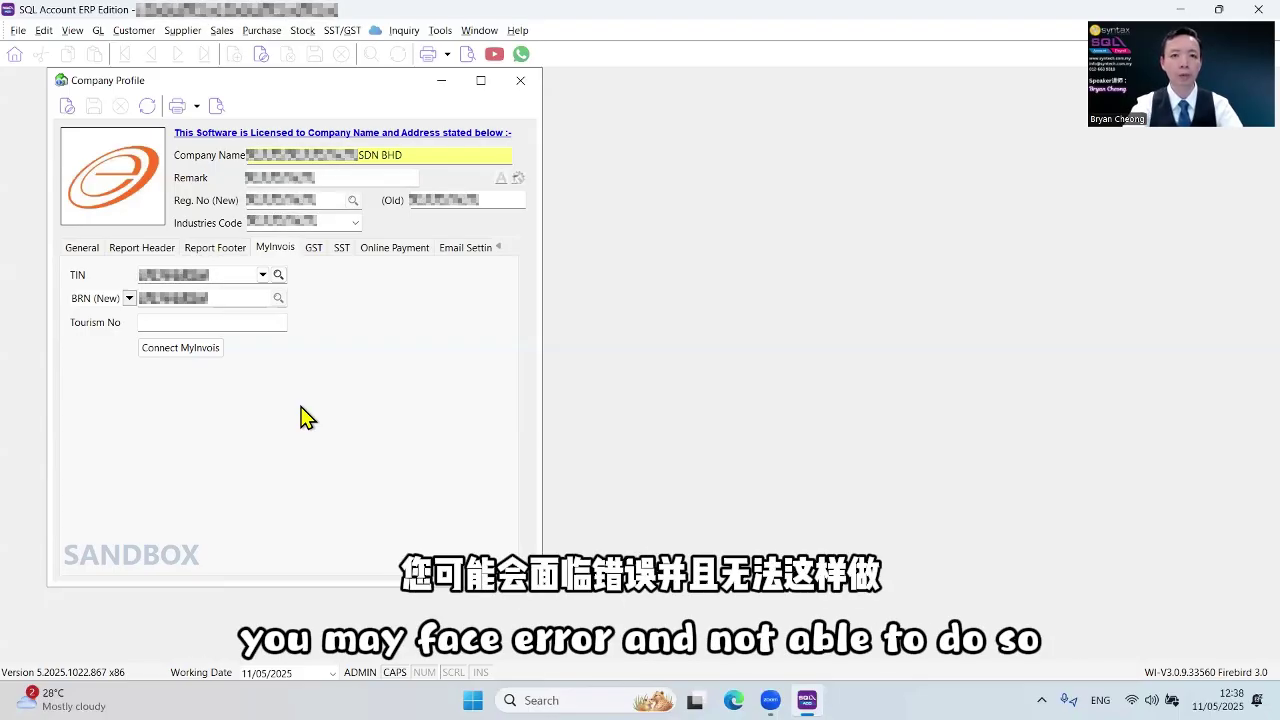
Open Connect MyInvois and set the E-Invoice Start Date to 01/07/2025
click(181, 348)
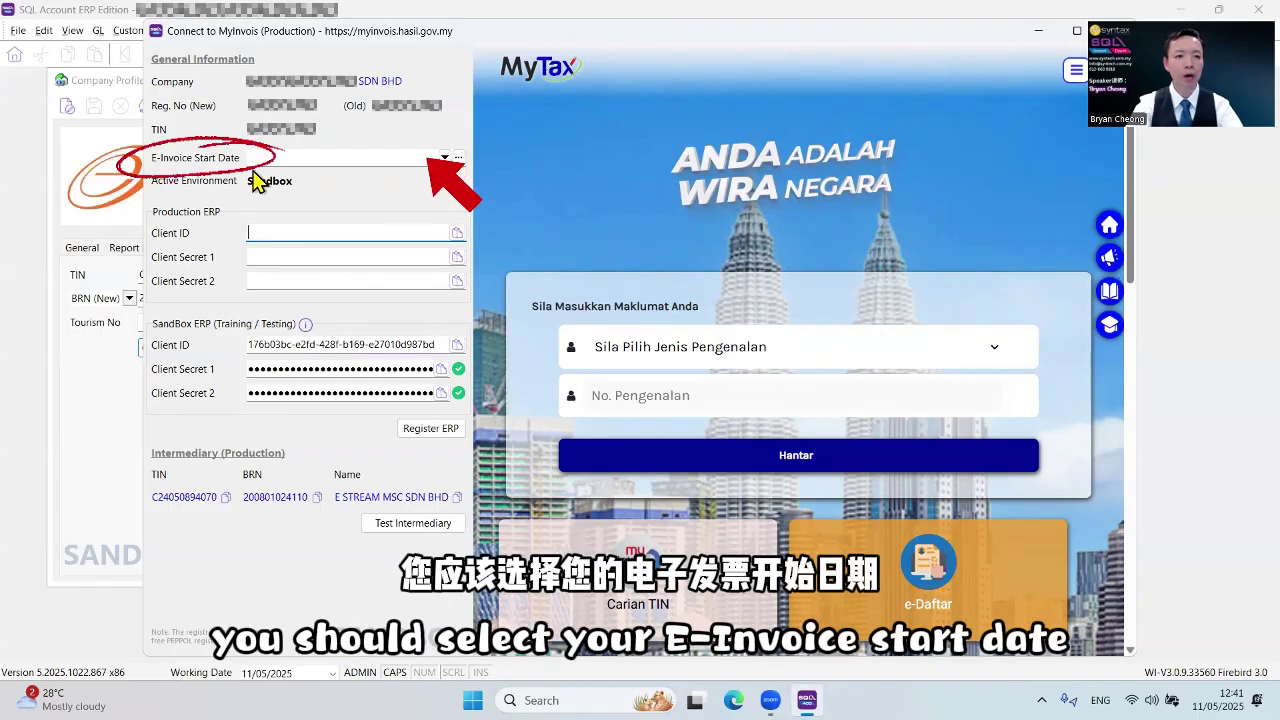
click(446, 157)
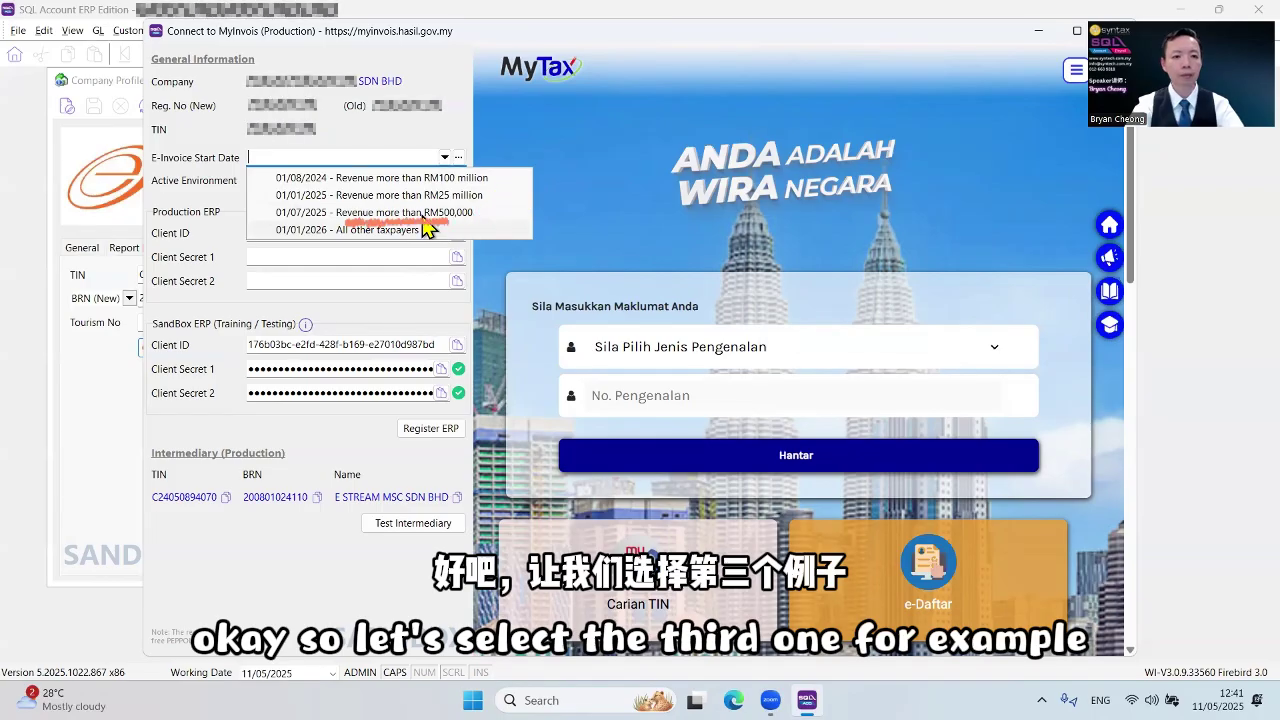
click(422, 214)
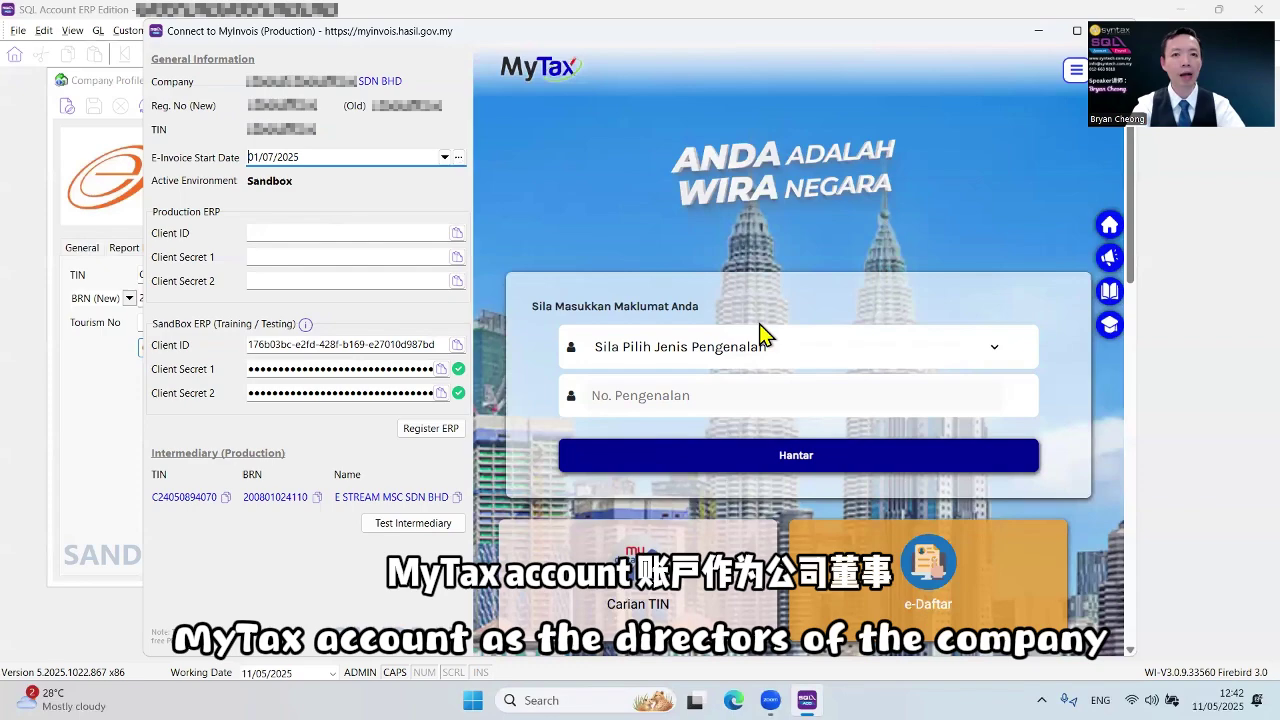
Log in to MyTax with an identity card number and the account password
click(780, 346)
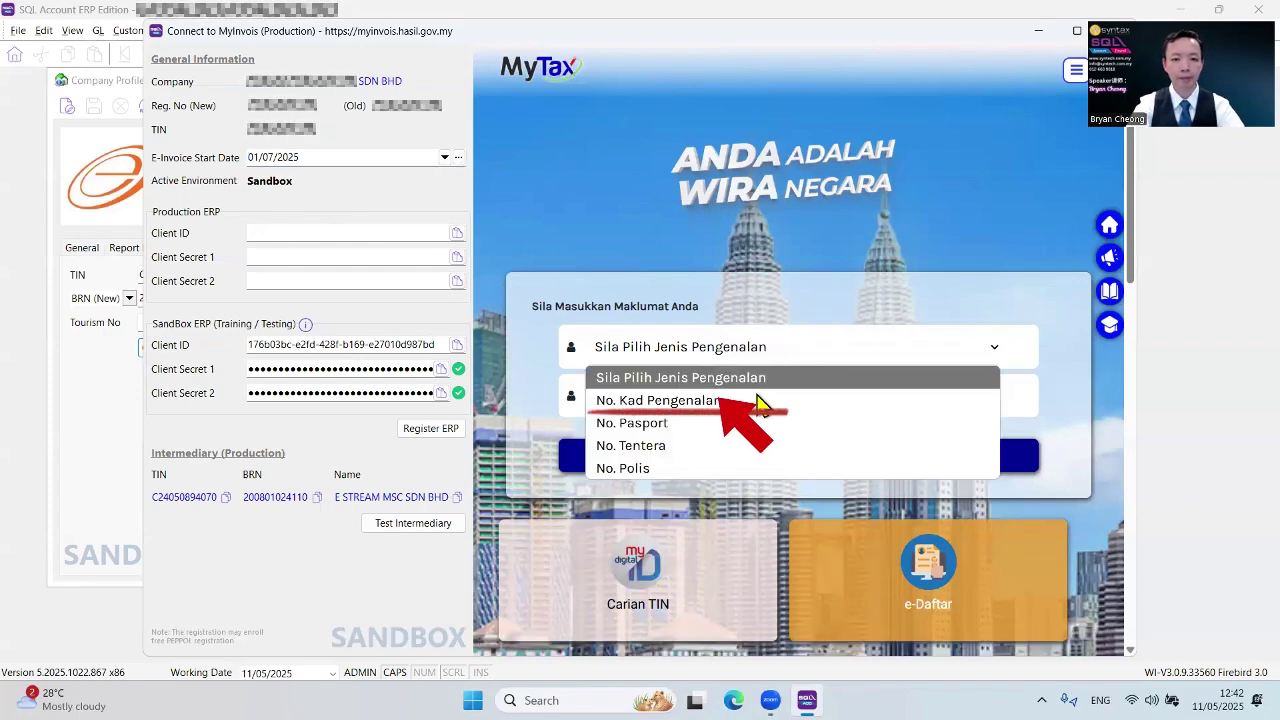
click(757, 395)
key(ctrl+v)
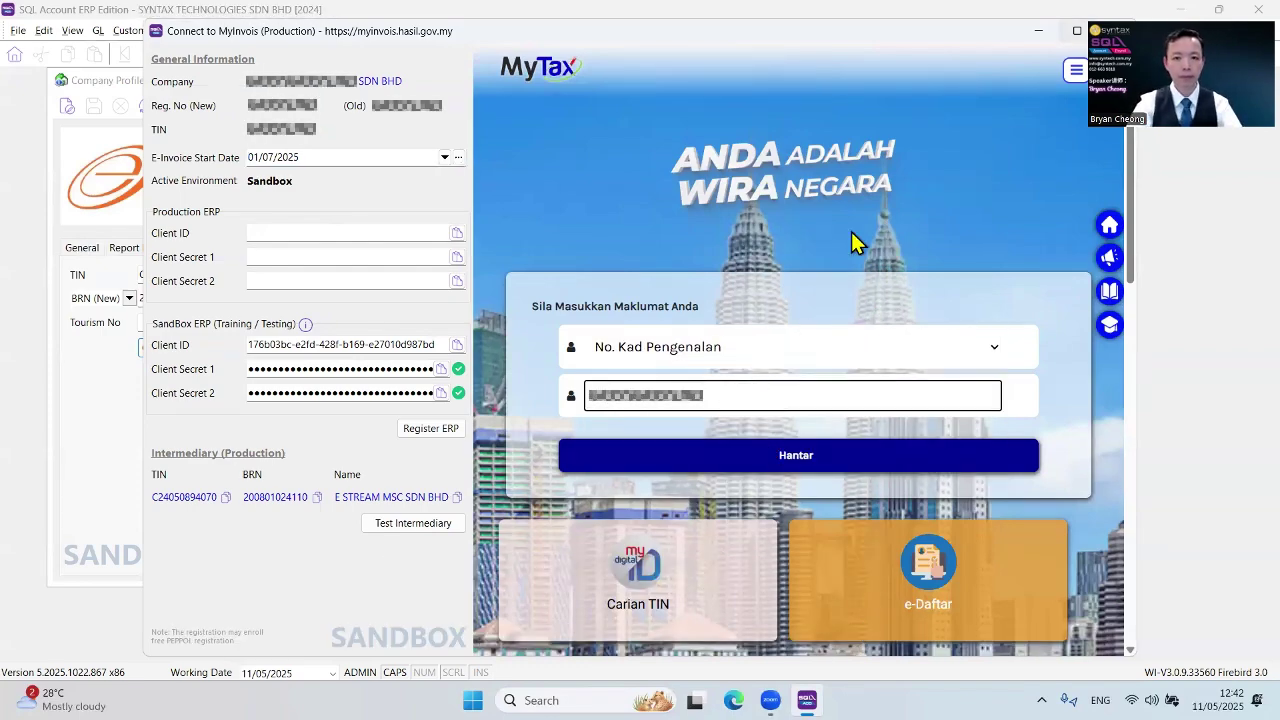
key(Return)
key(ctrl+v)
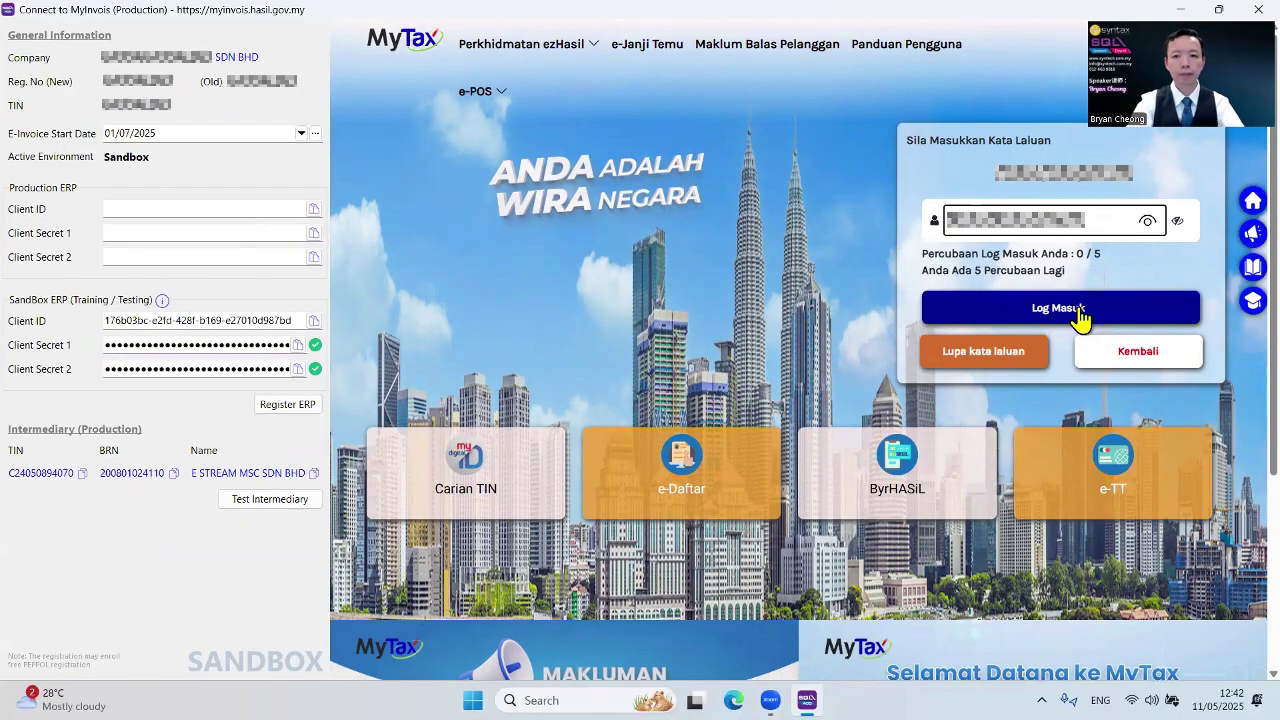
click(1080, 312)
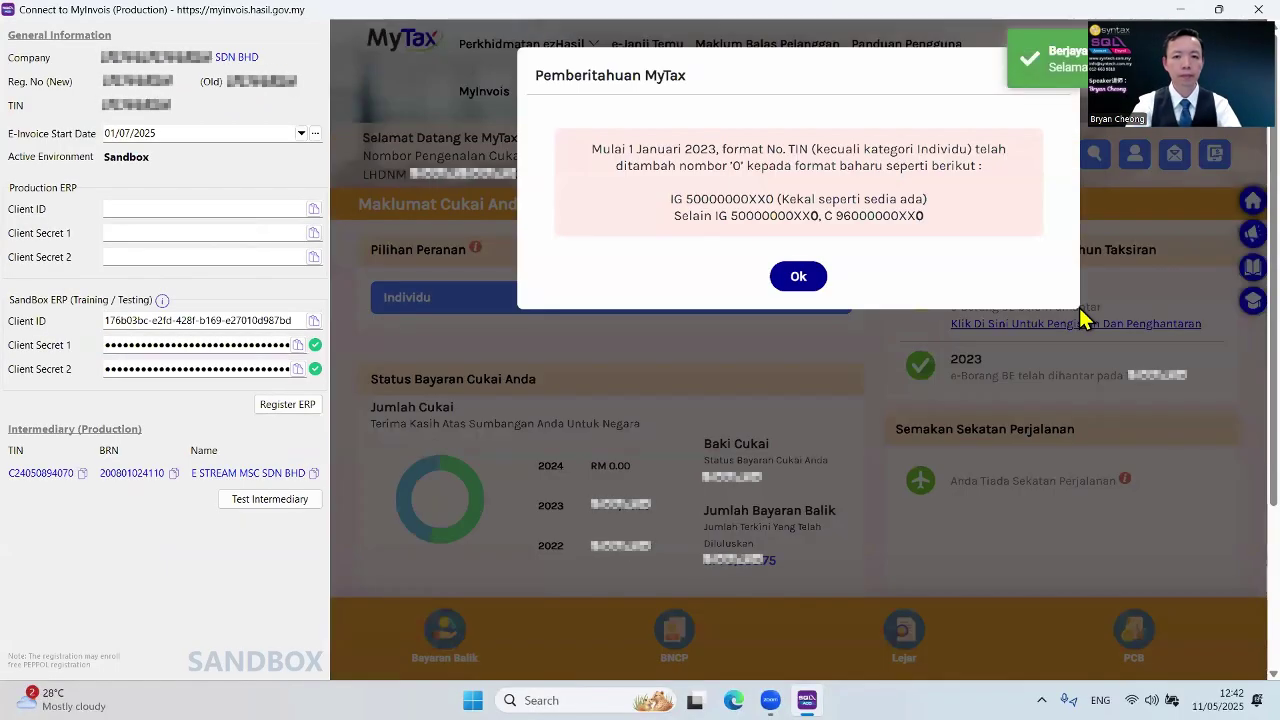
Dismiss the TIN notice, switch the role to company director, and go to MyInvois Portal
click(800, 278)
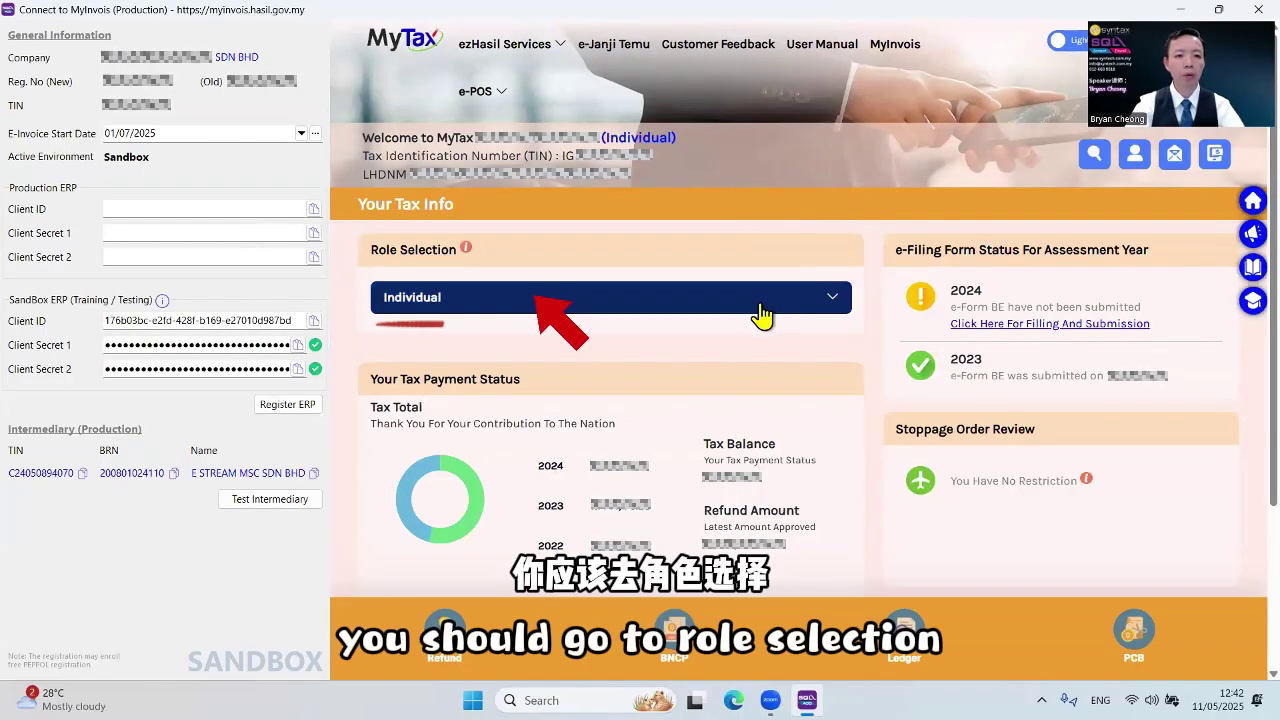
click(792, 310)
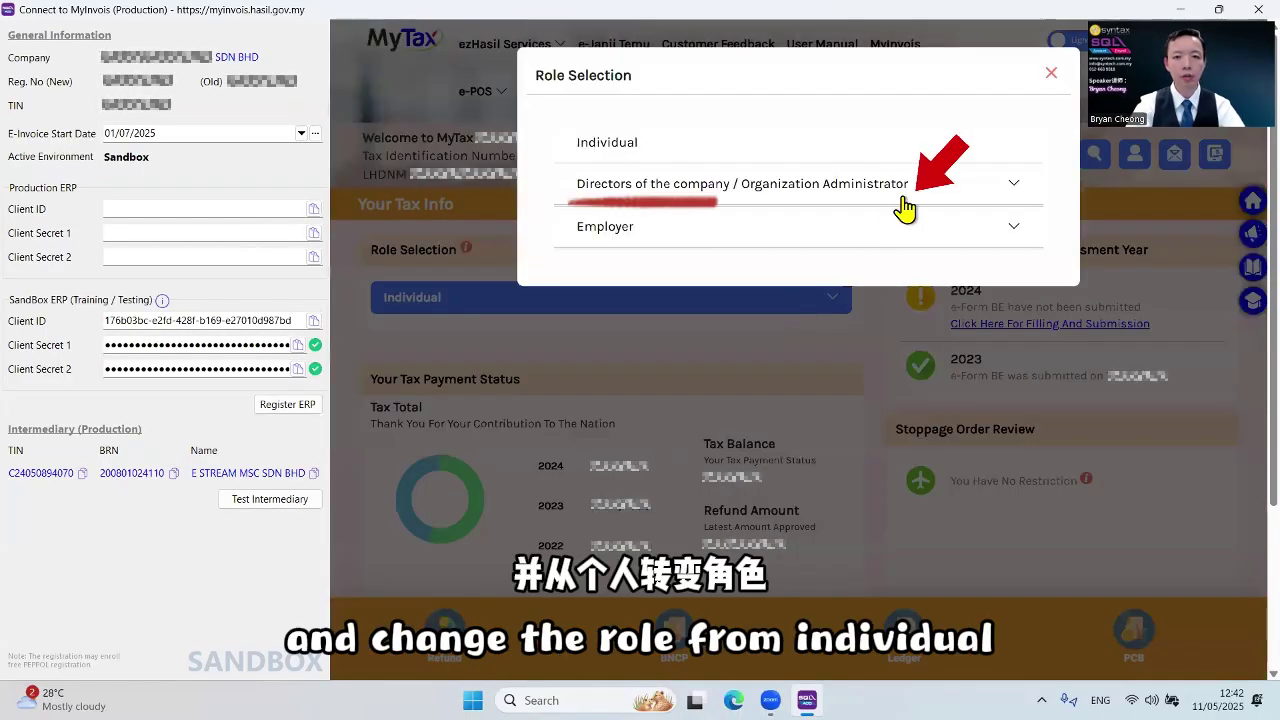
click(938, 196)
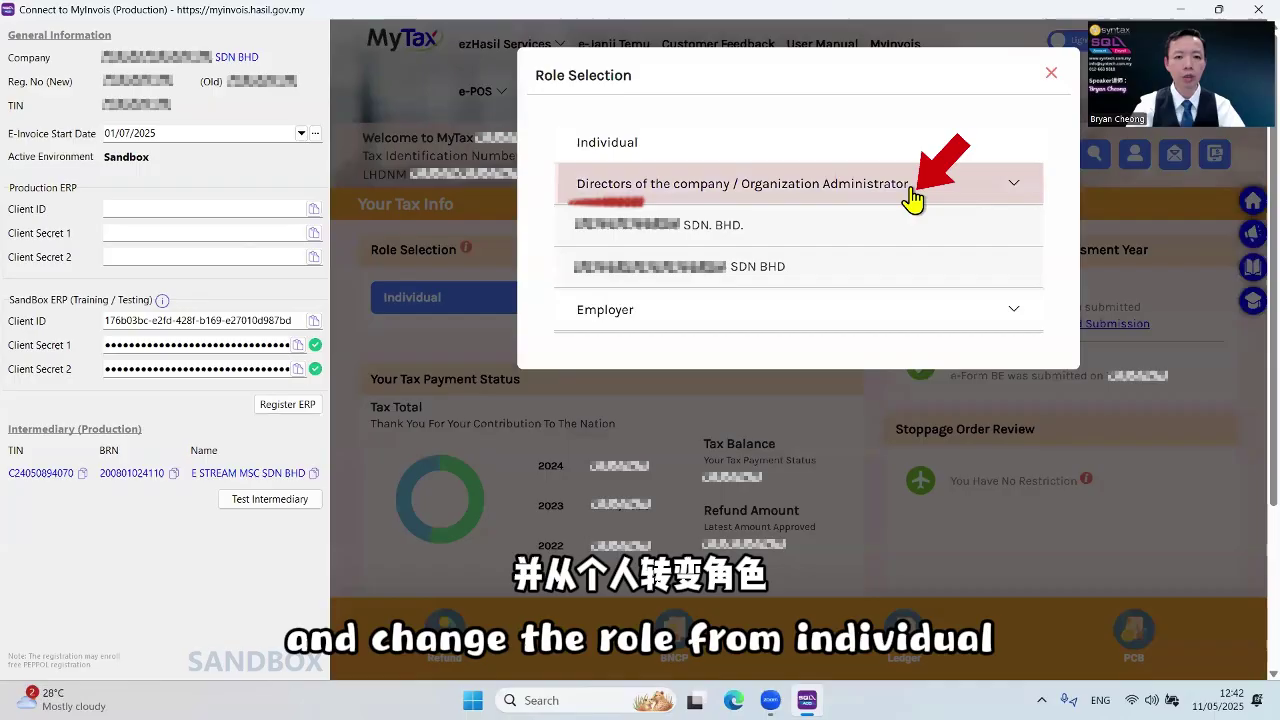
click(734, 282)
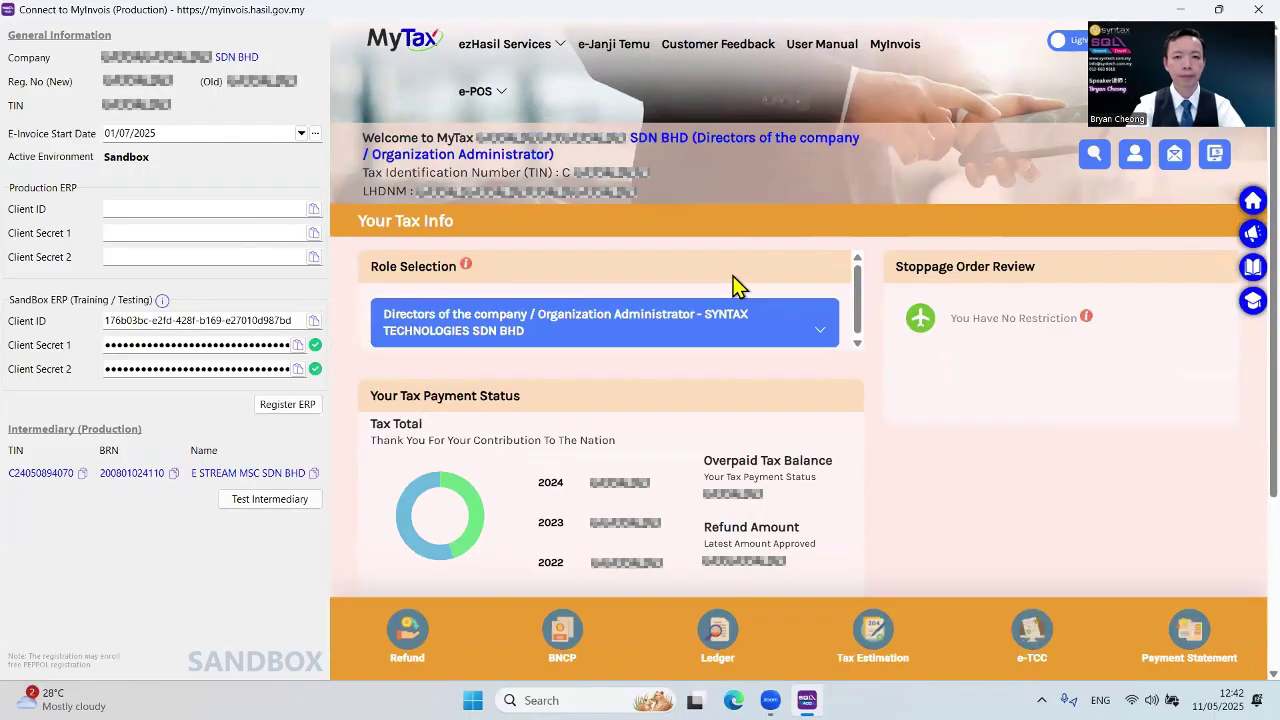
click(902, 50)
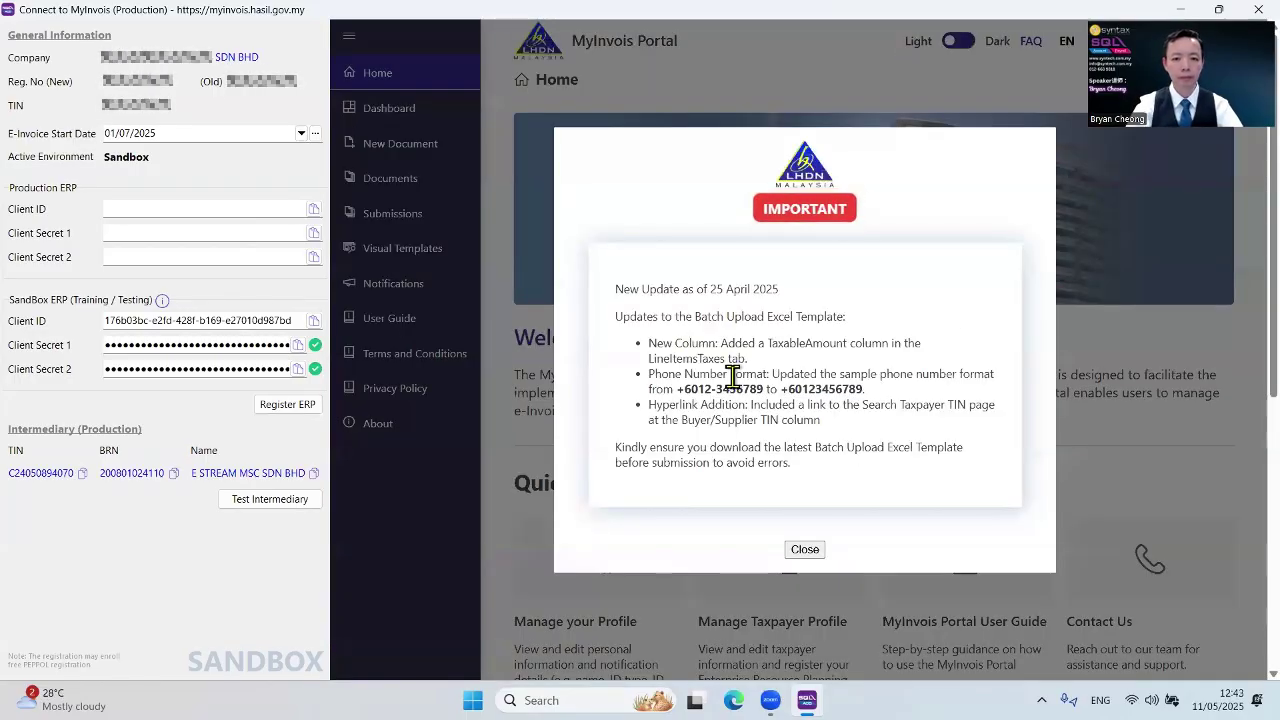
Dismiss the update notice and switch the active taxpayer to the company
click(810, 550)
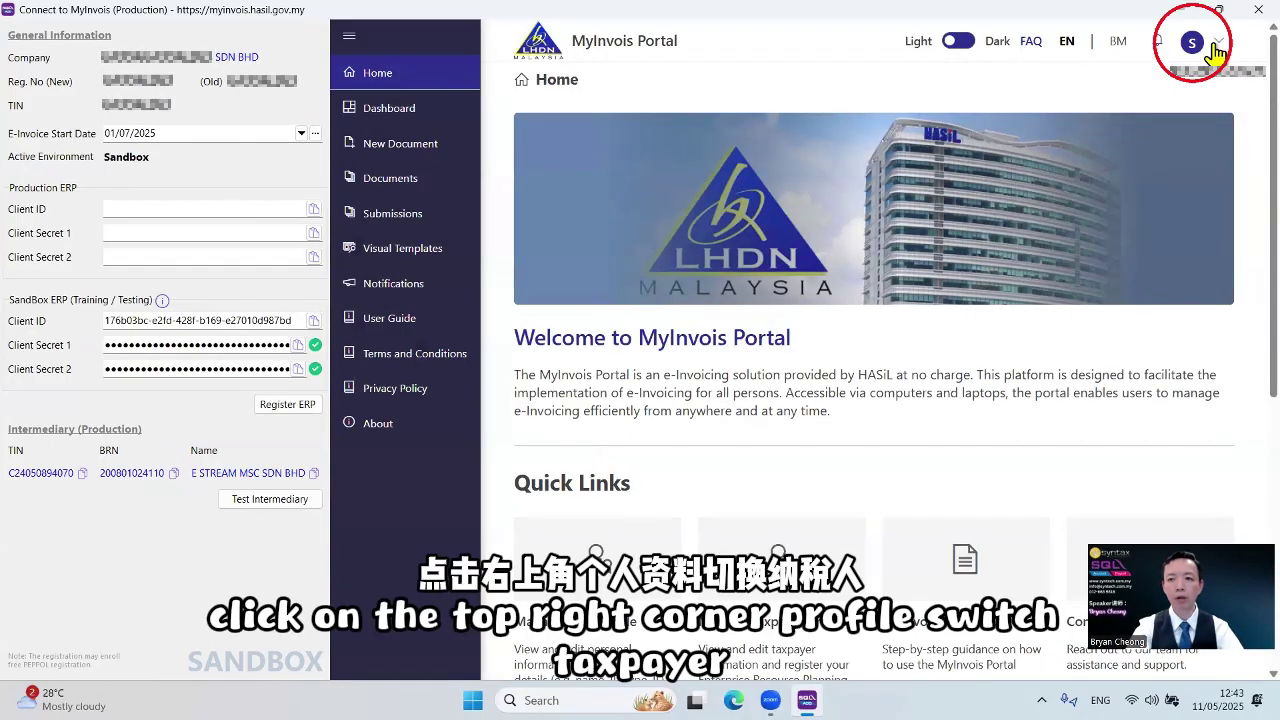
click(1216, 52)
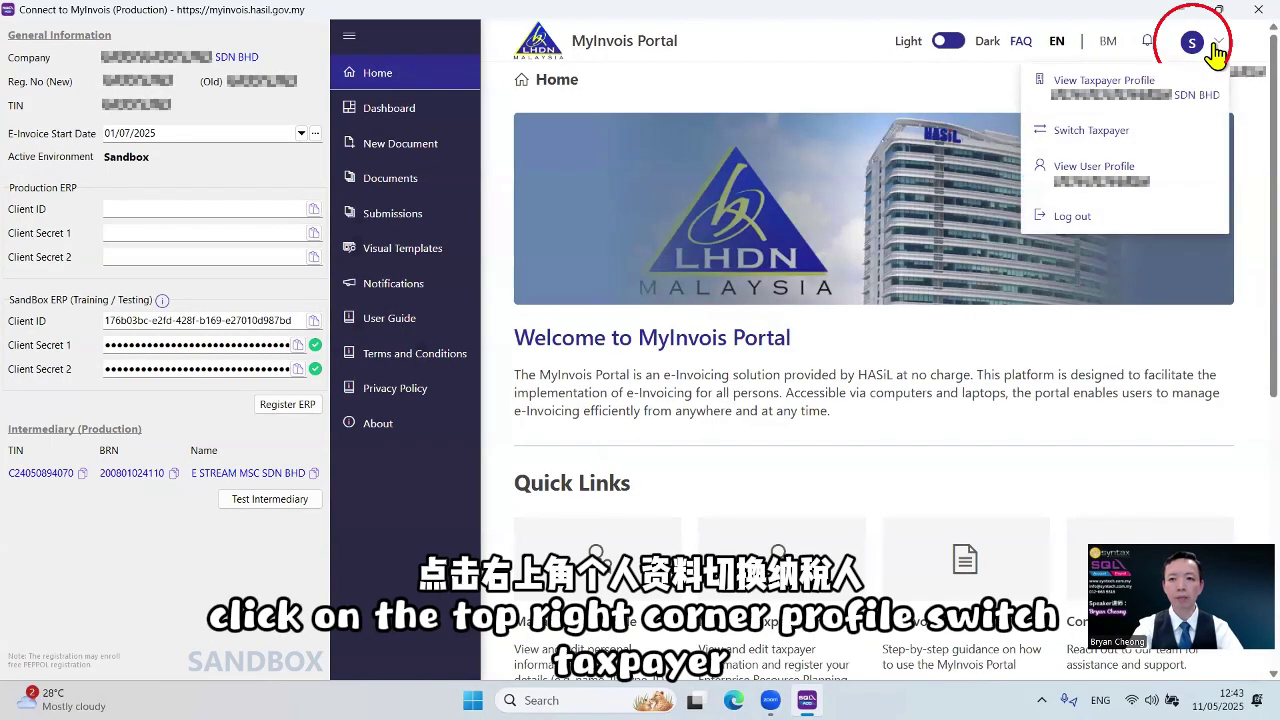
click(1140, 140)
click(1004, 334)
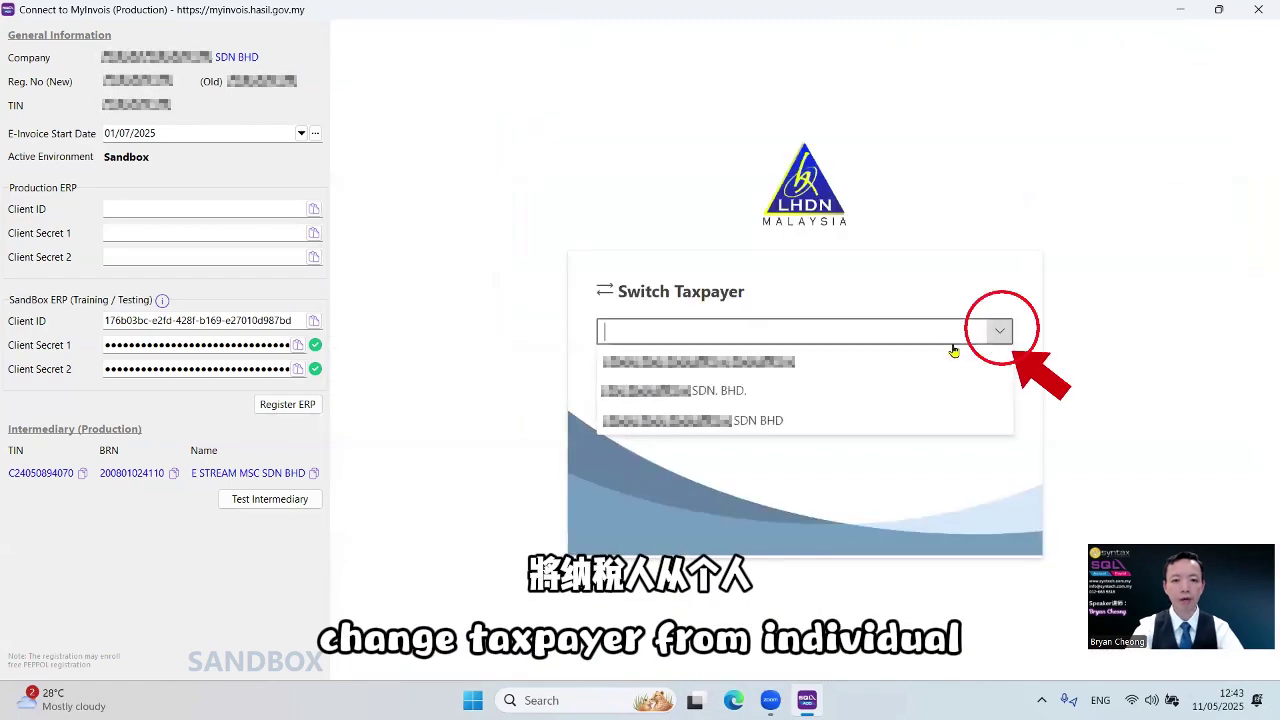
click(838, 420)
click(968, 376)
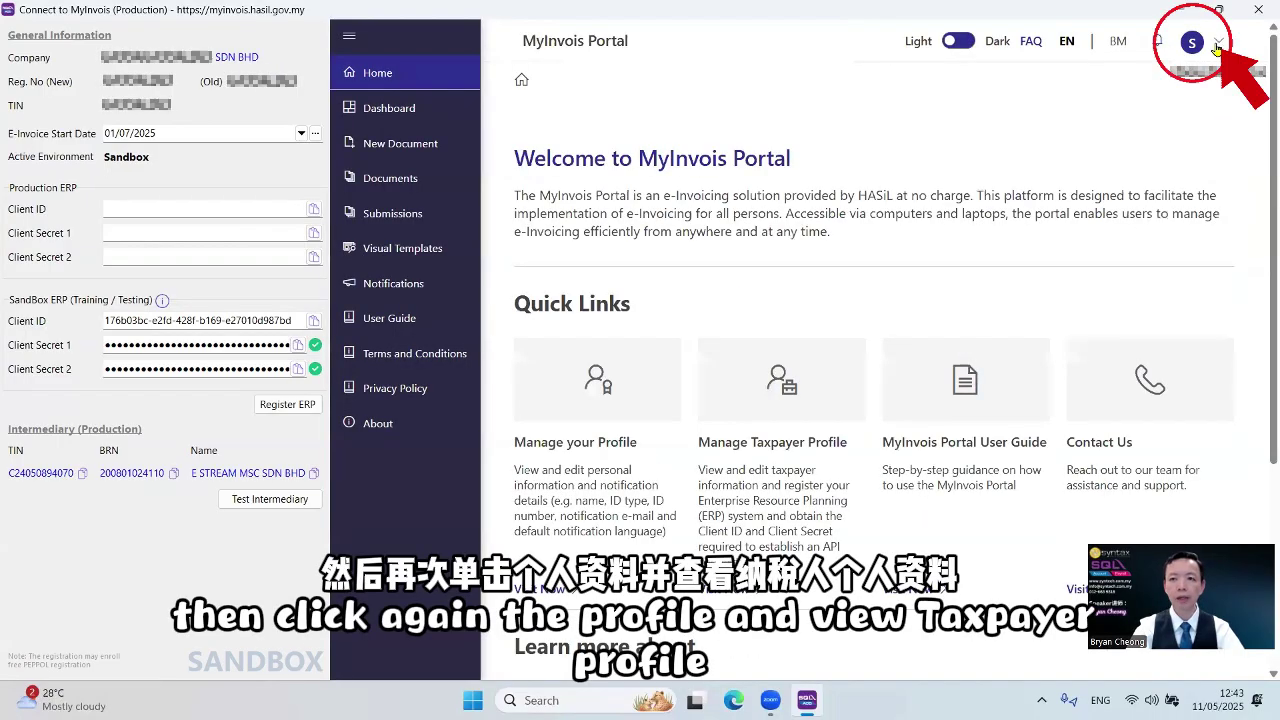
Open the company's Taxpayer Profile and show its ERP list with SQL Accounting1
click(1217, 45)
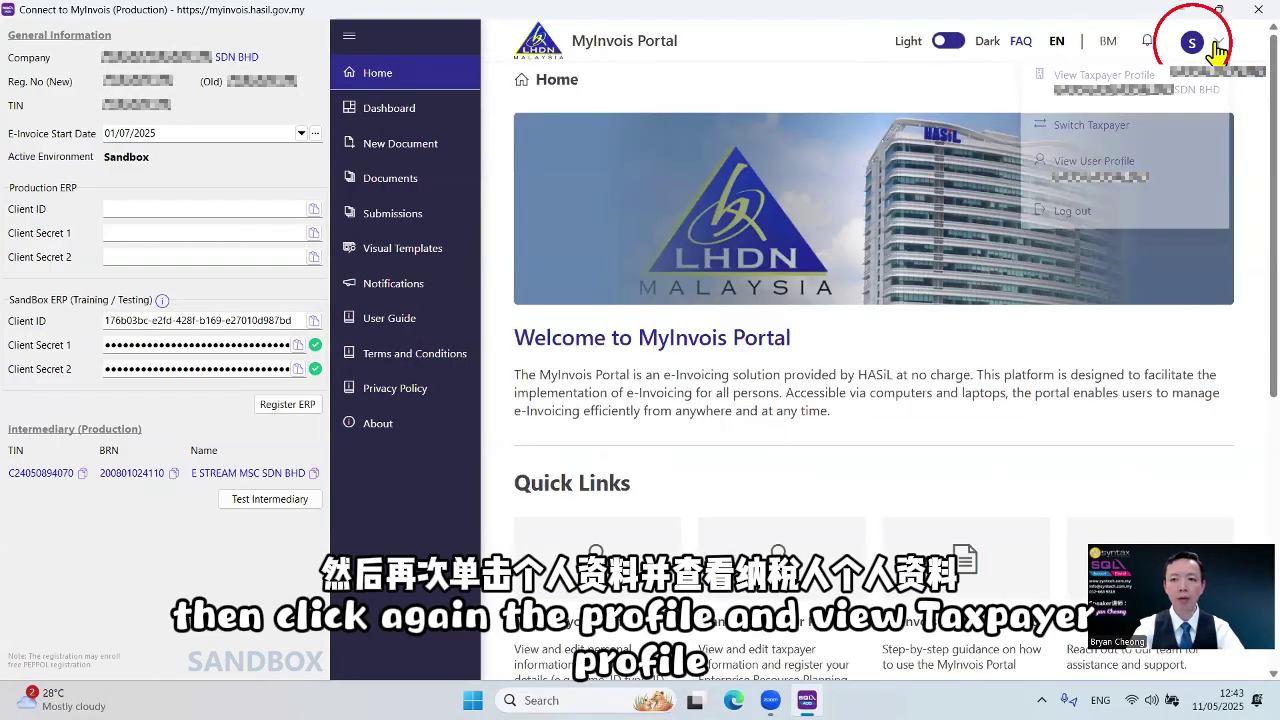
click(1138, 104)
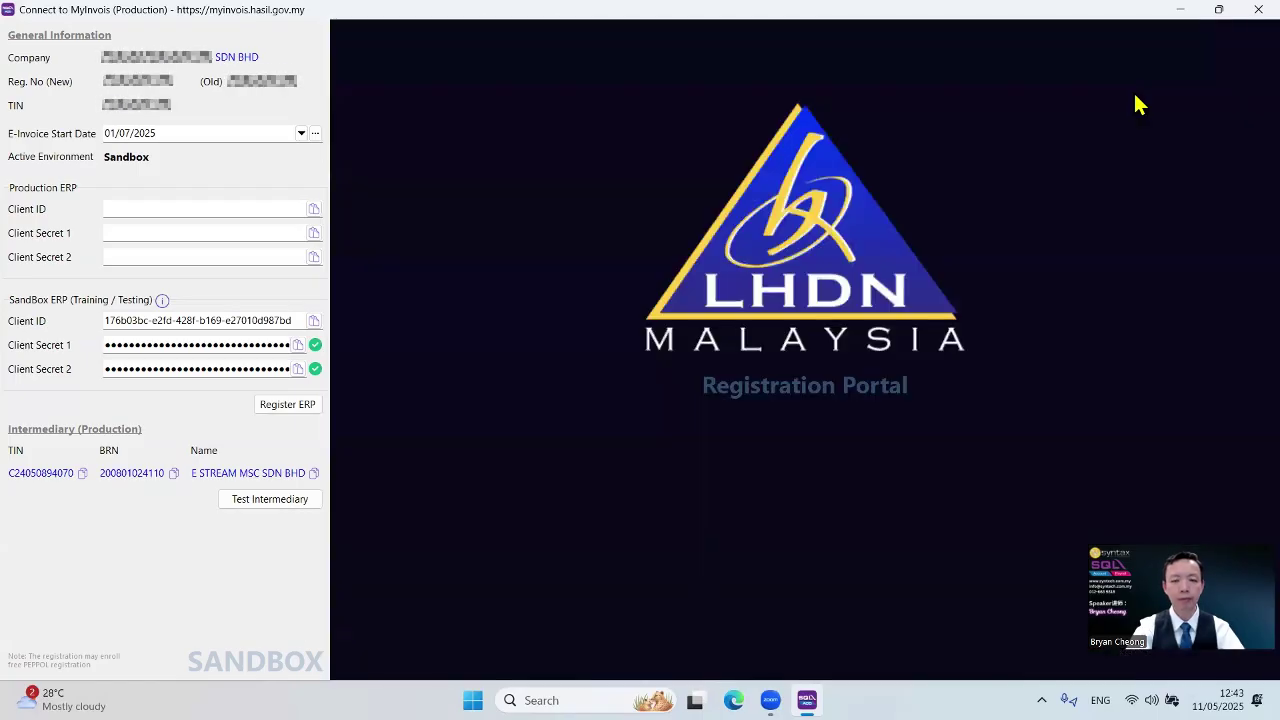
scroll(1240, 390, down, 1)
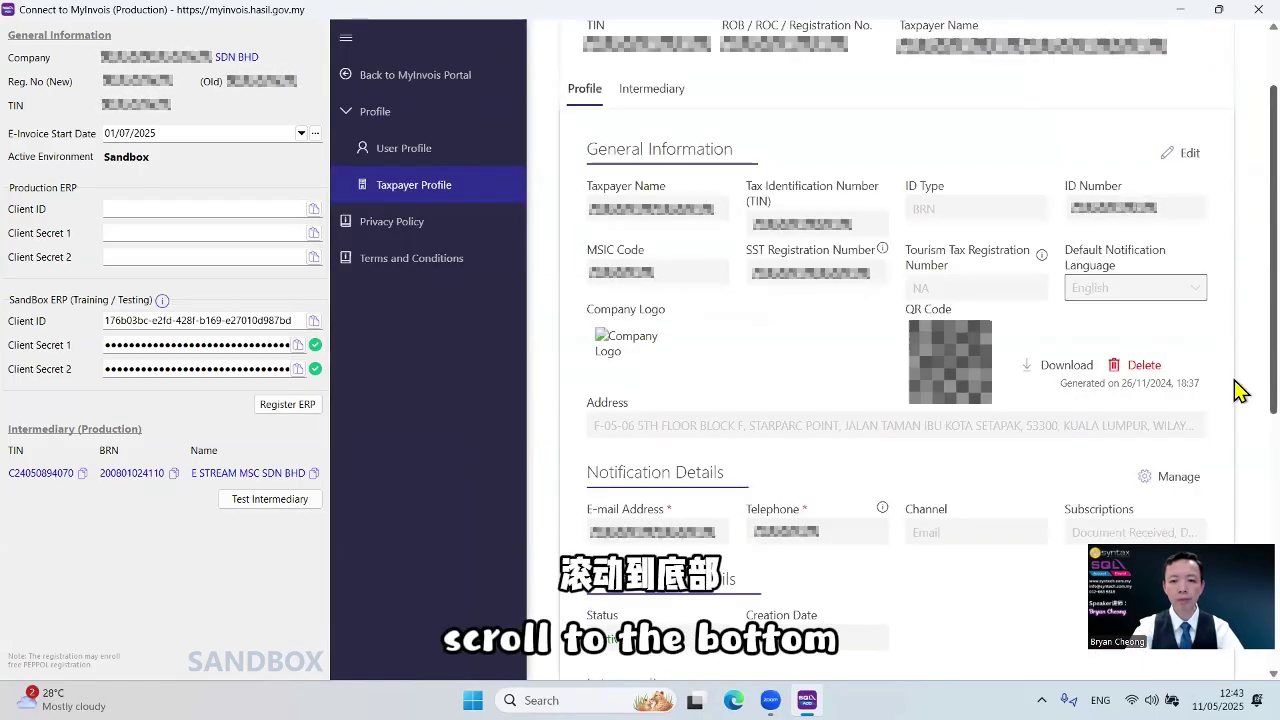
scroll(1240, 390, down, 5)
click(677, 401)
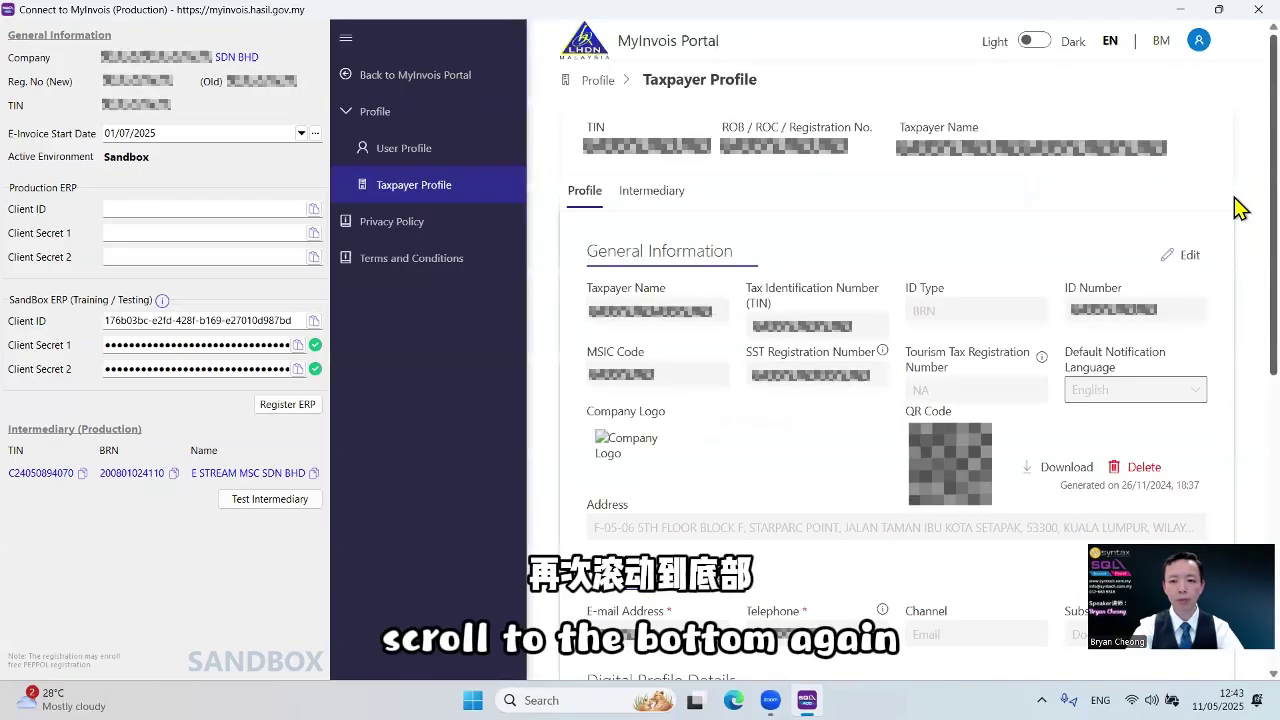
scroll(1234, 451, down, 6)
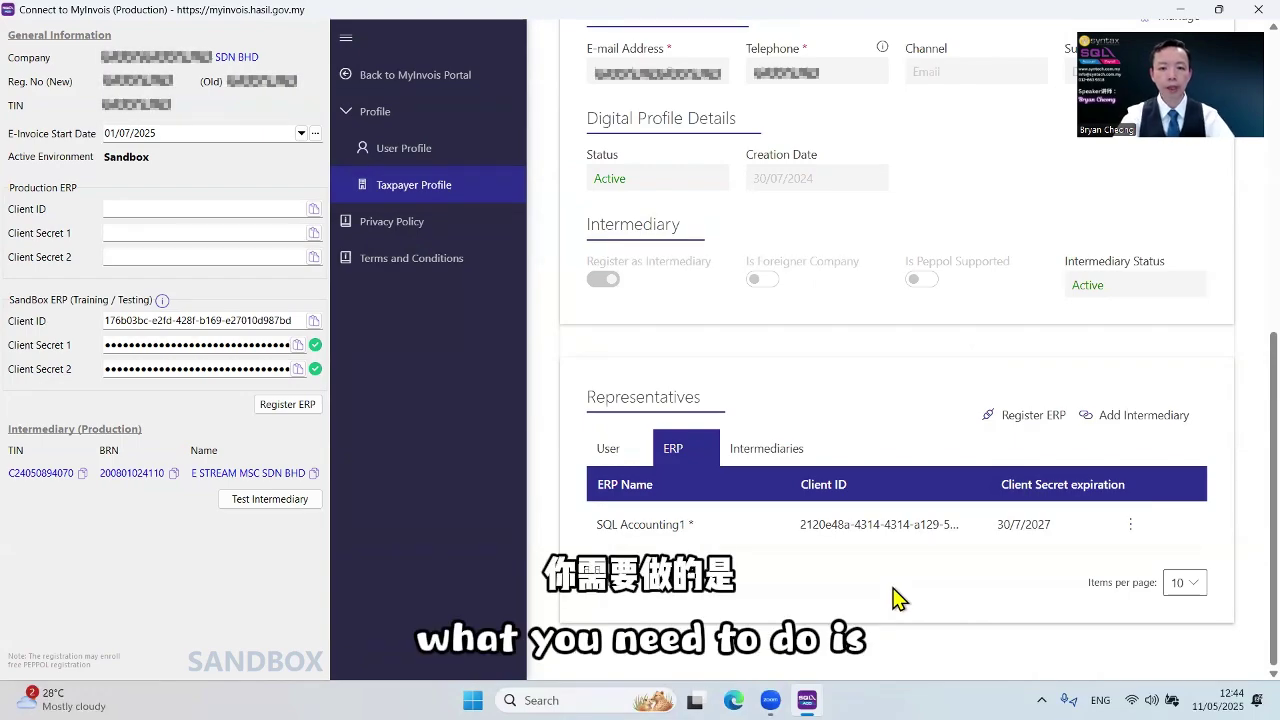
Regenerate SQL Accounting1 secrets: current ones expire immediately, new ones valid 2 years
click(1137, 527)
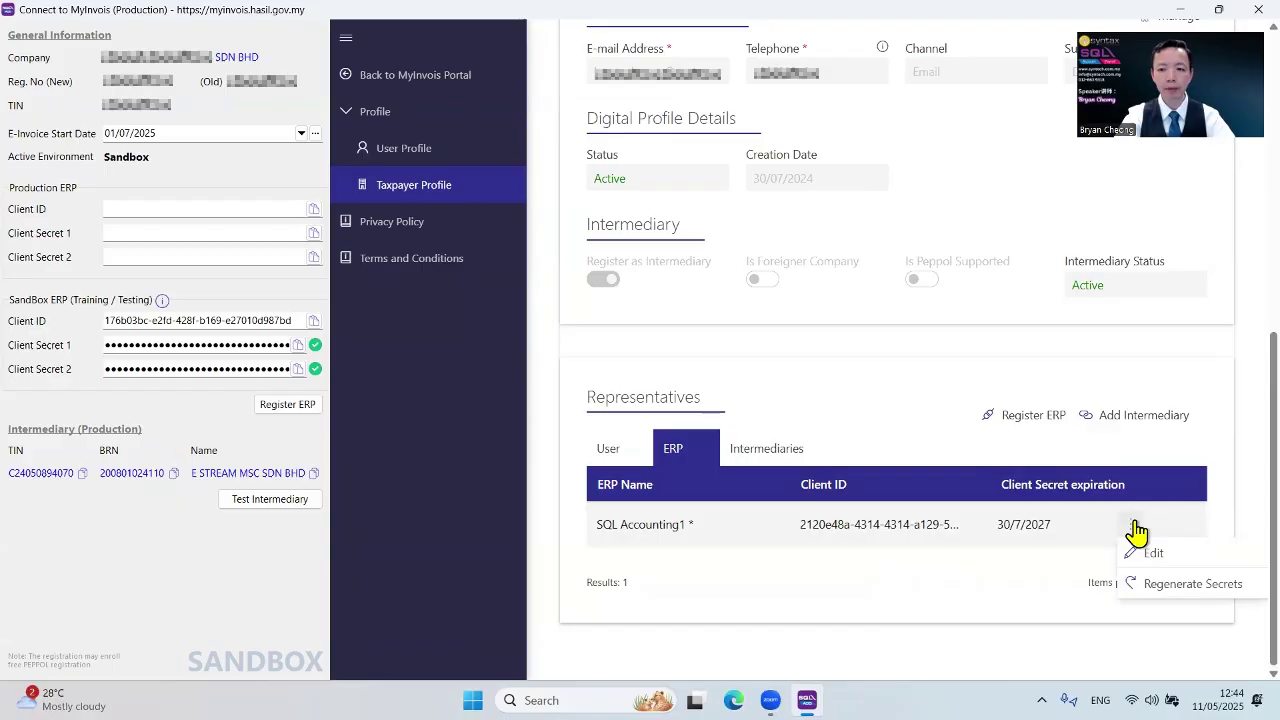
click(1165, 583)
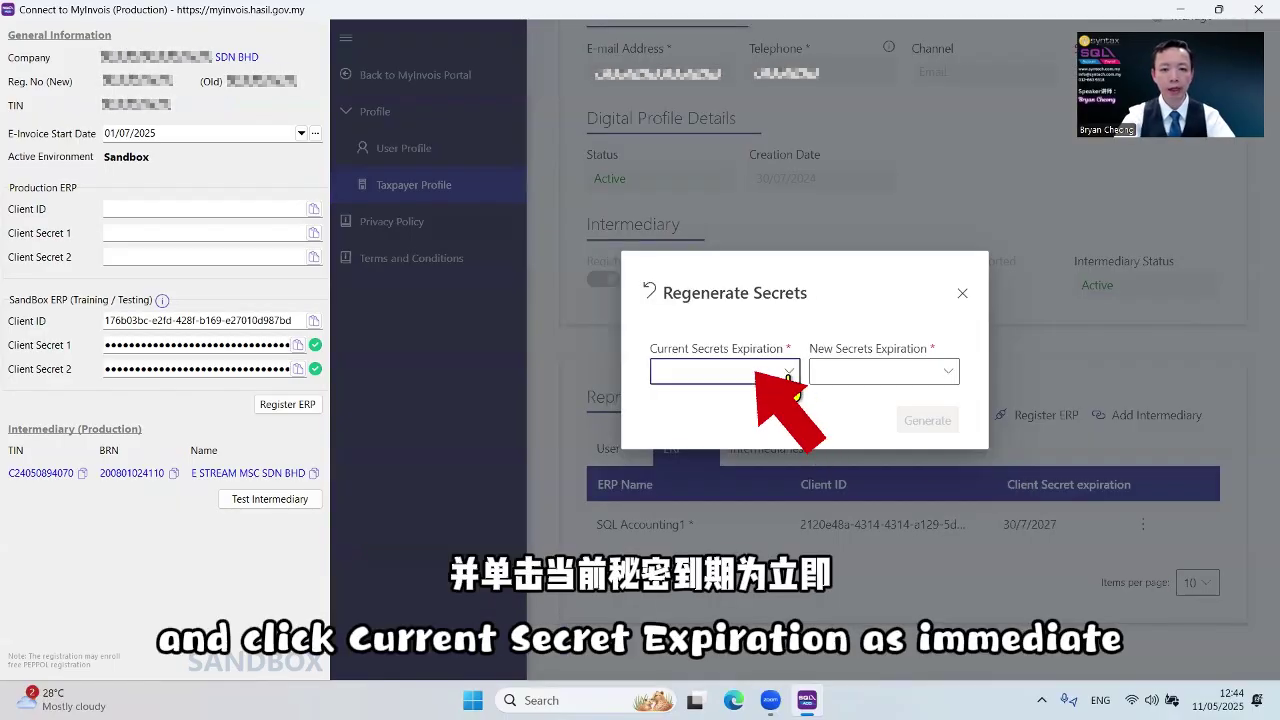
click(788, 372)
click(788, 372)
click(788, 372)
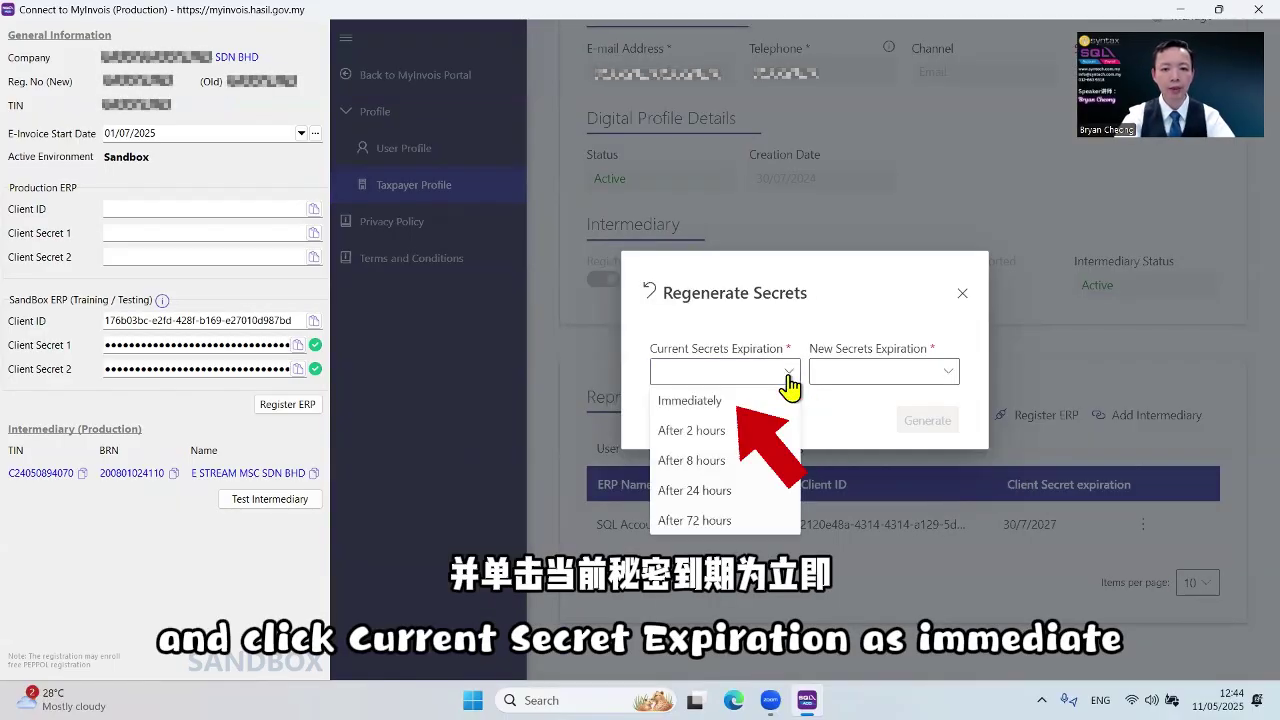
click(700, 401)
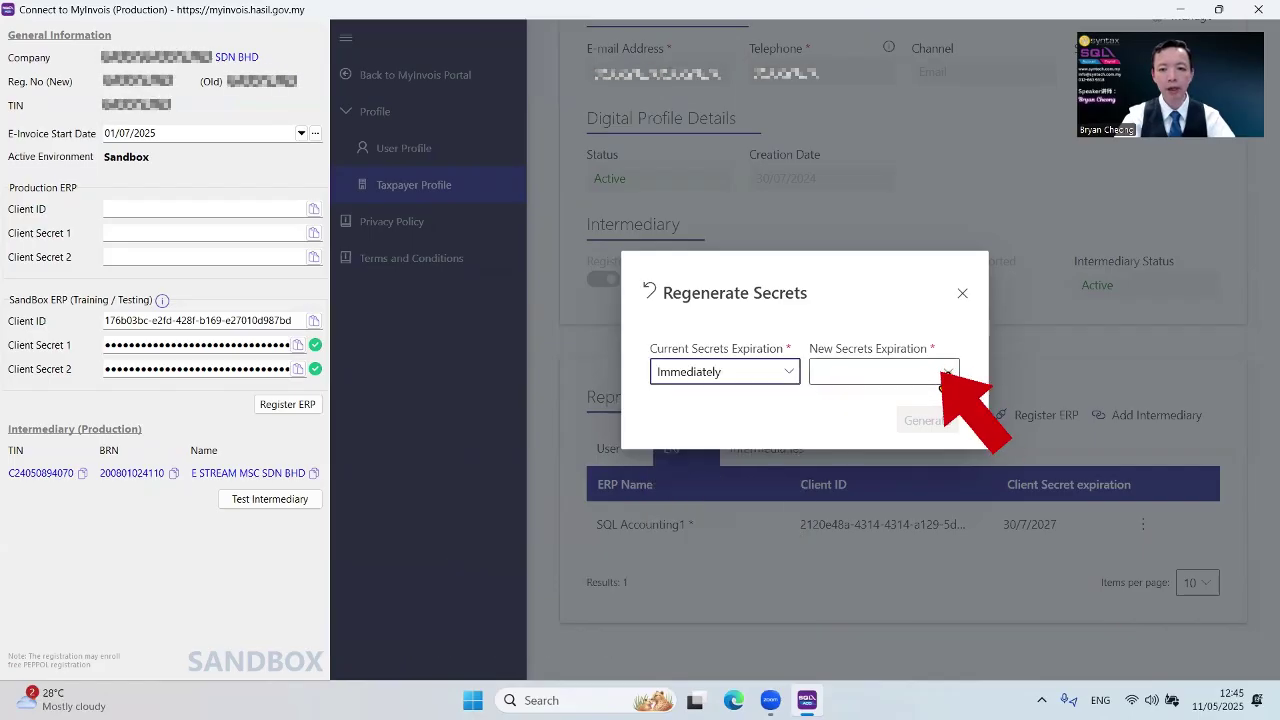
click(950, 373)
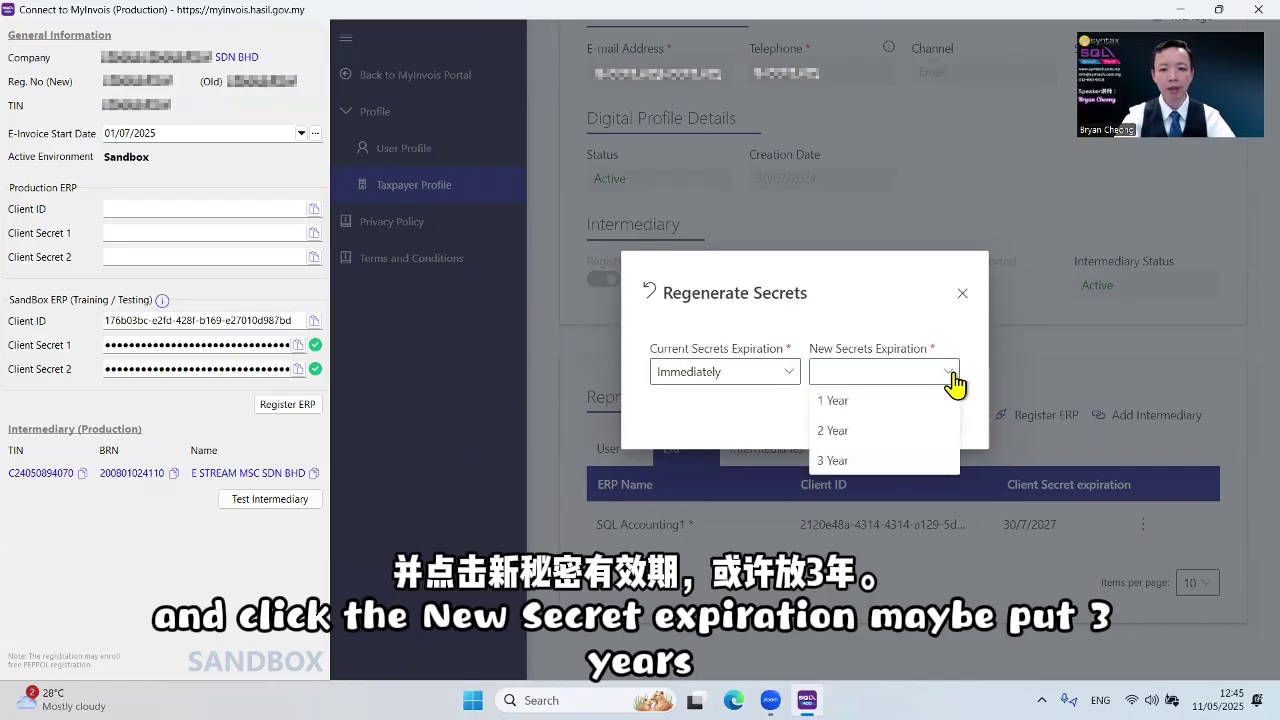
click(920, 428)
click(922, 420)
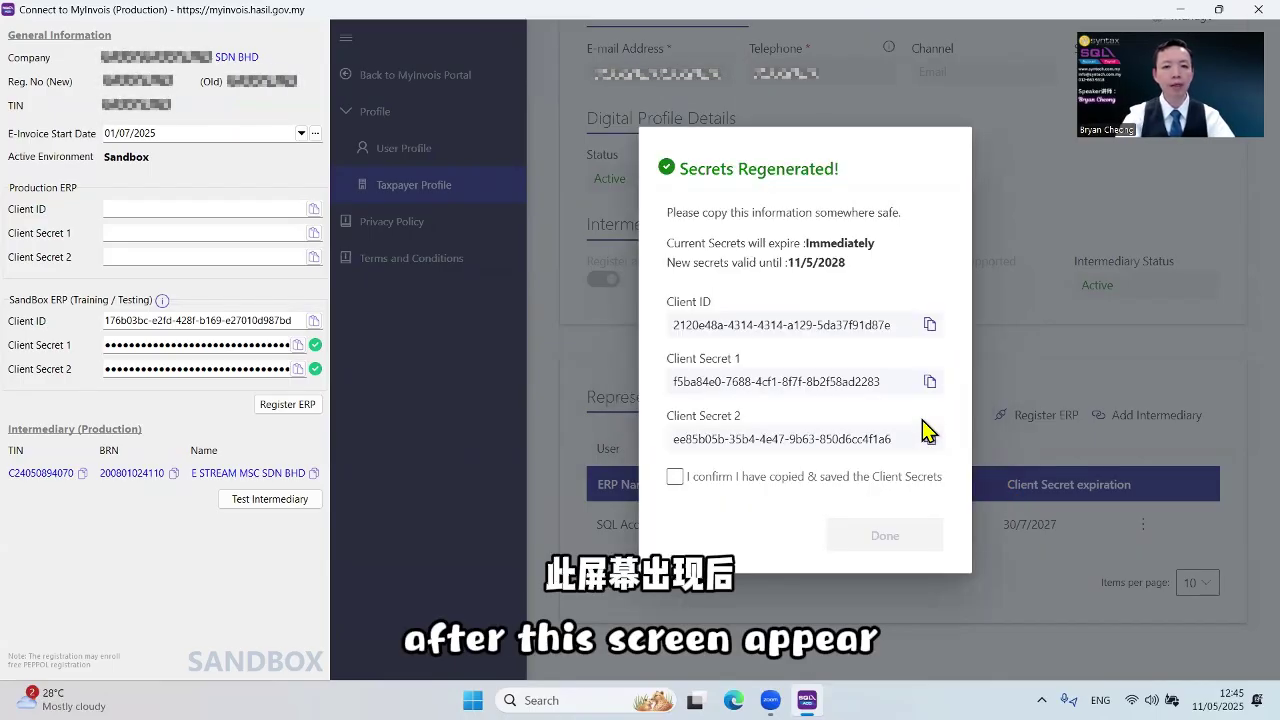
Copy the new Client ID, Client Secret 1 and Secret 2 into production settings, then confirm and close
click(158, 210)
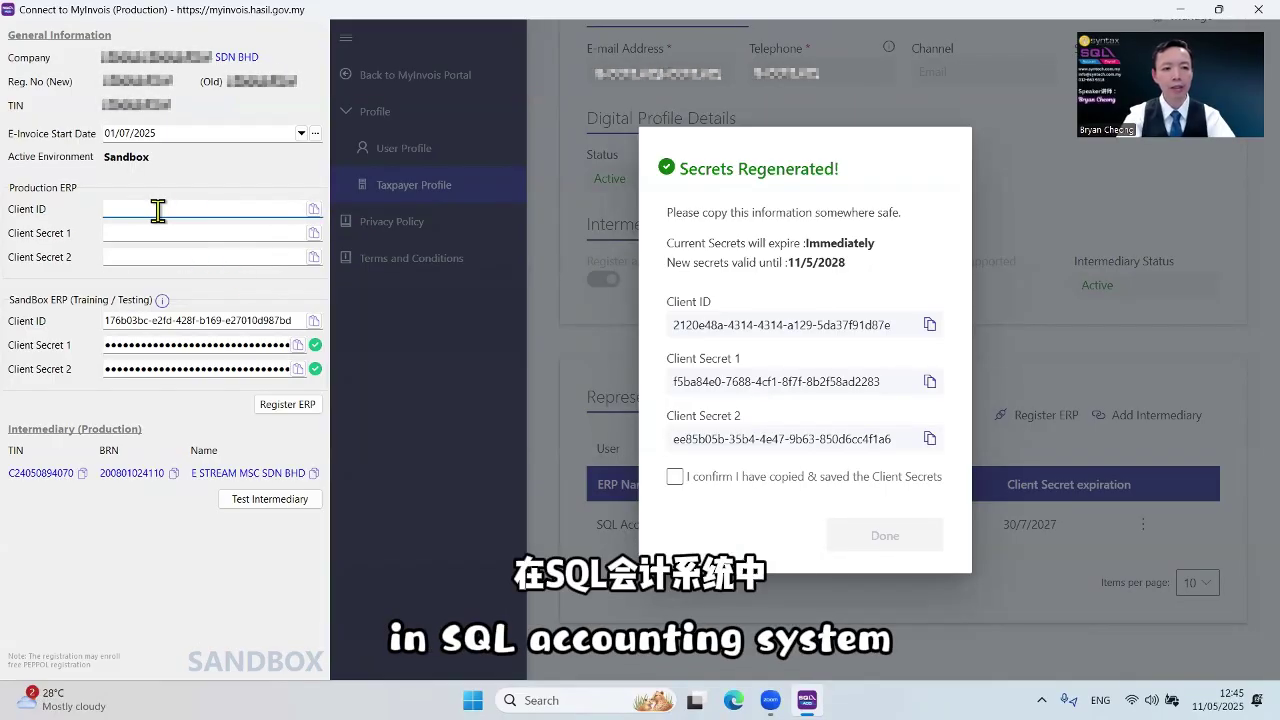
click(930, 328)
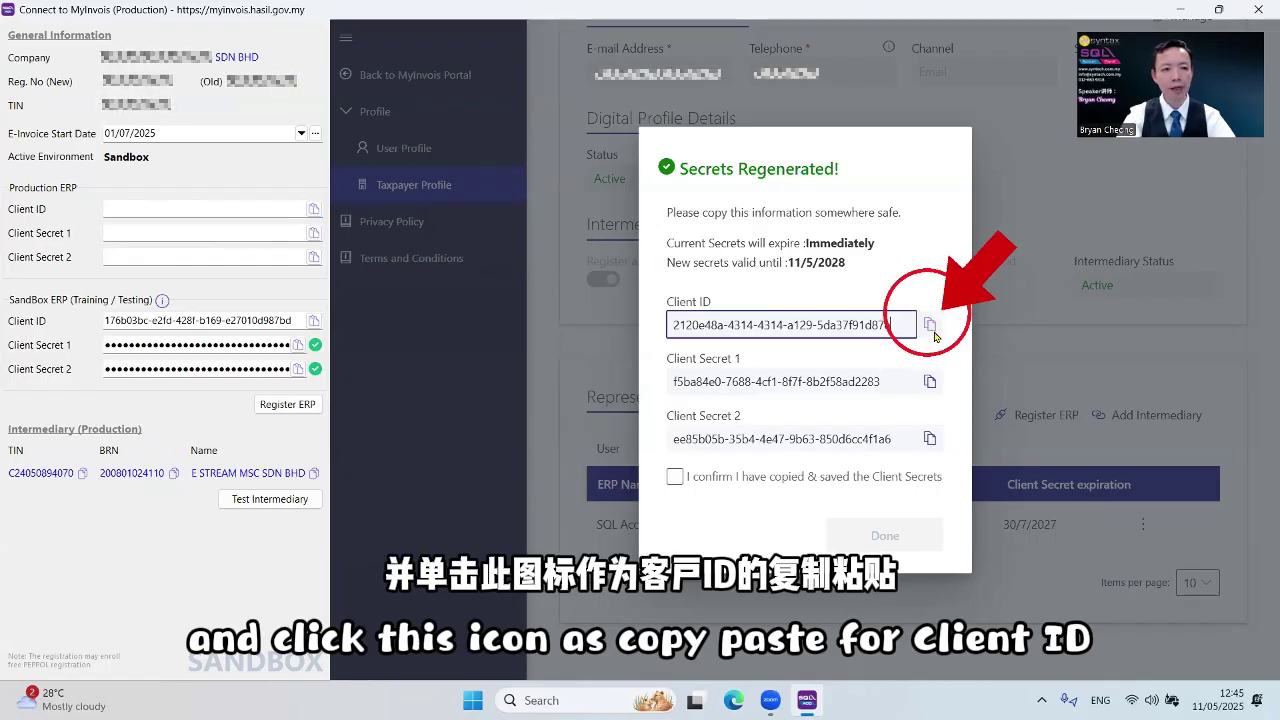
click(929, 395)
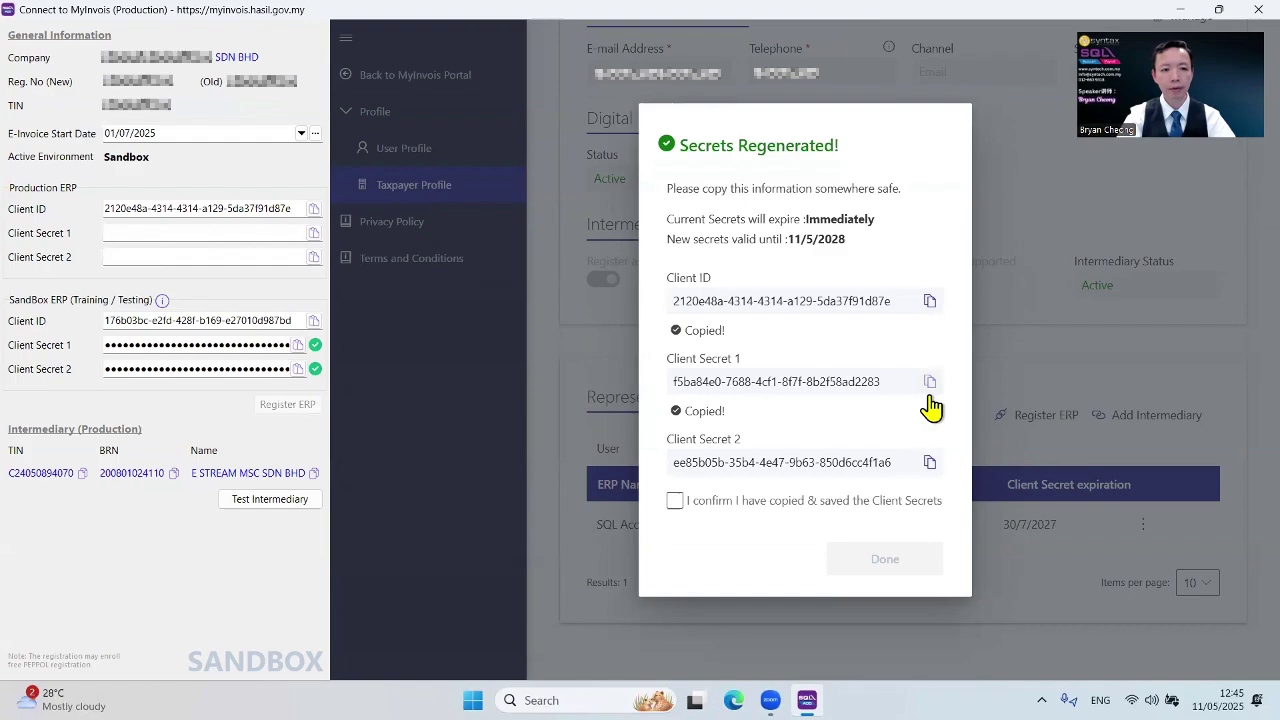
click(930, 465)
click(675, 513)
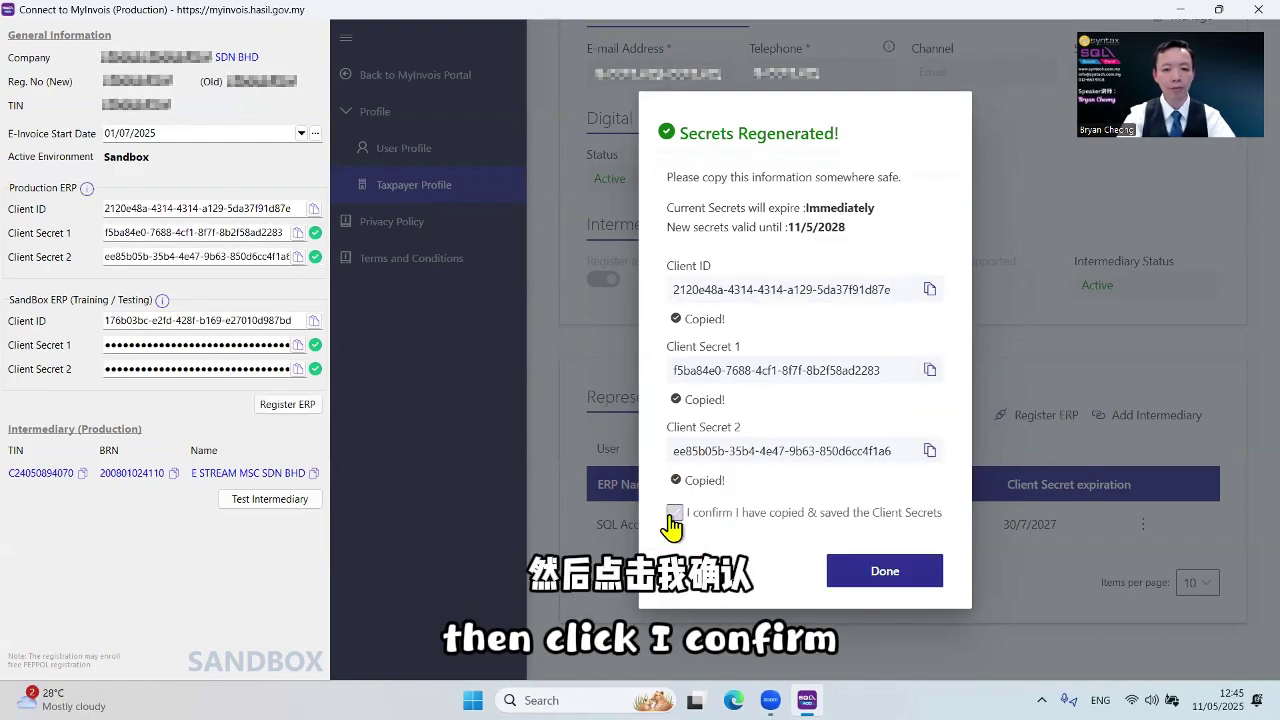
click(884, 572)
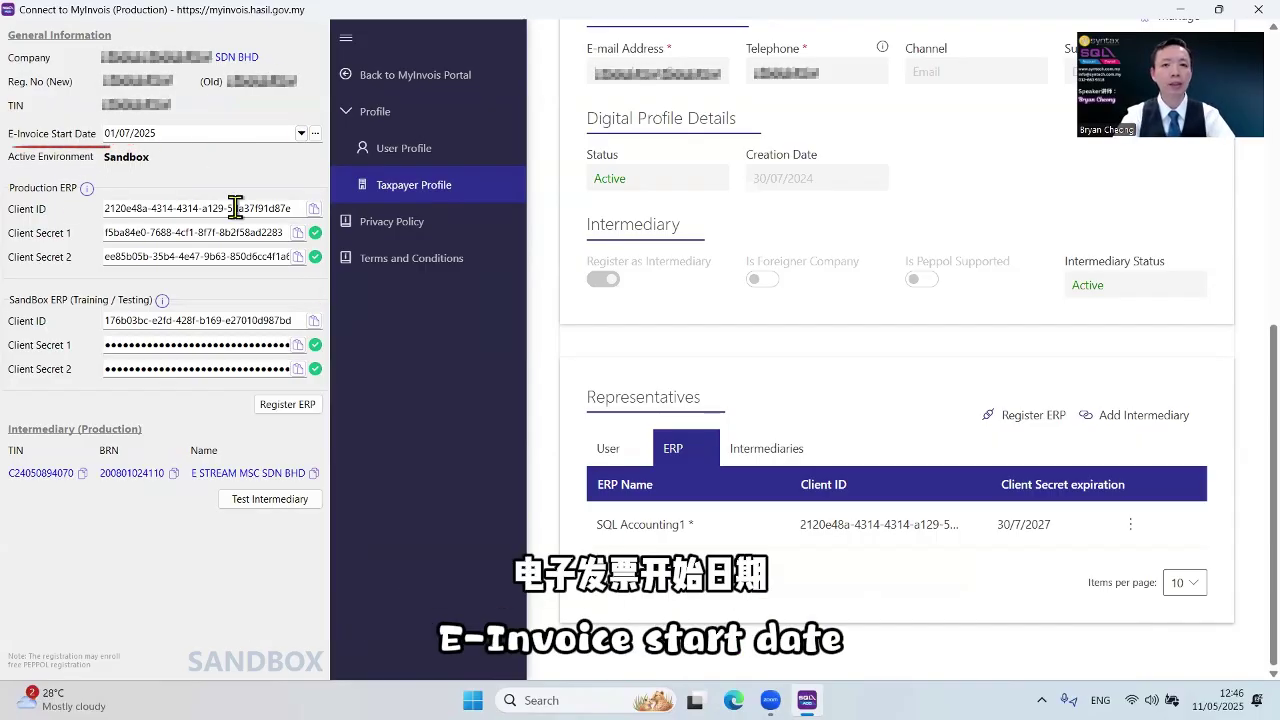
Switch to the Sandbox environment and run Test Intermediary to check its permissions
click(201, 318)
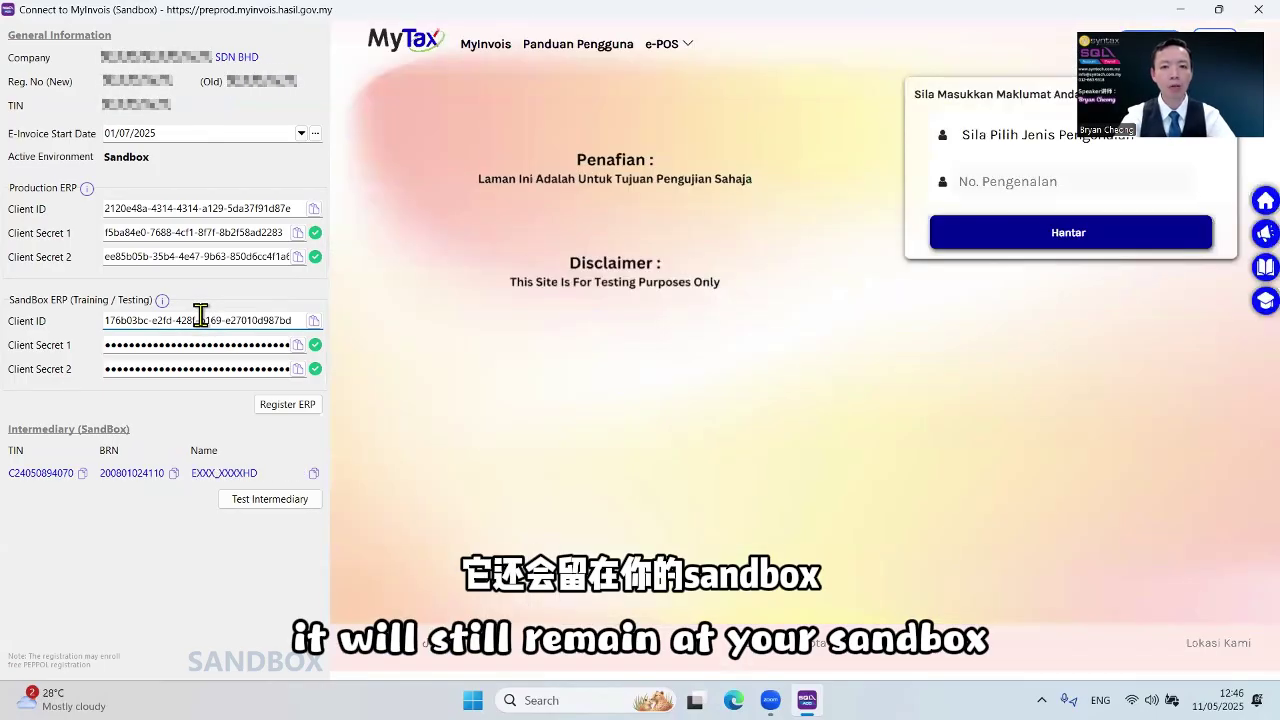
click(274, 502)
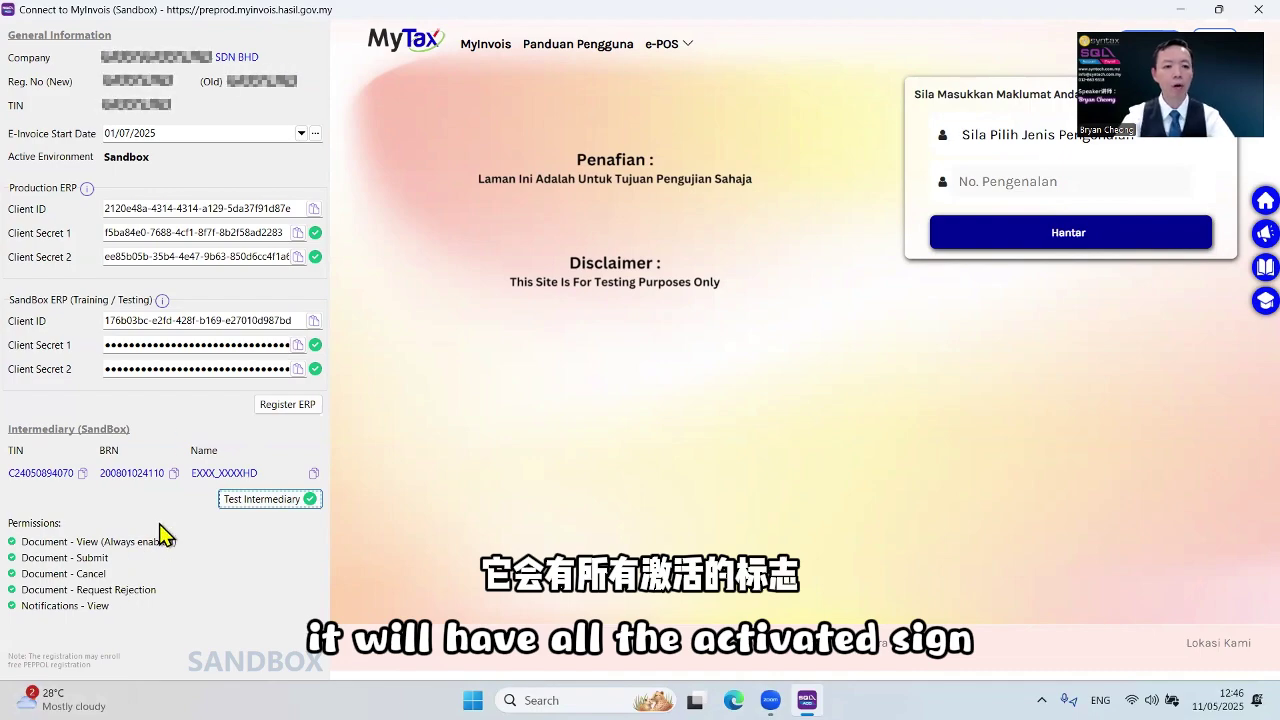